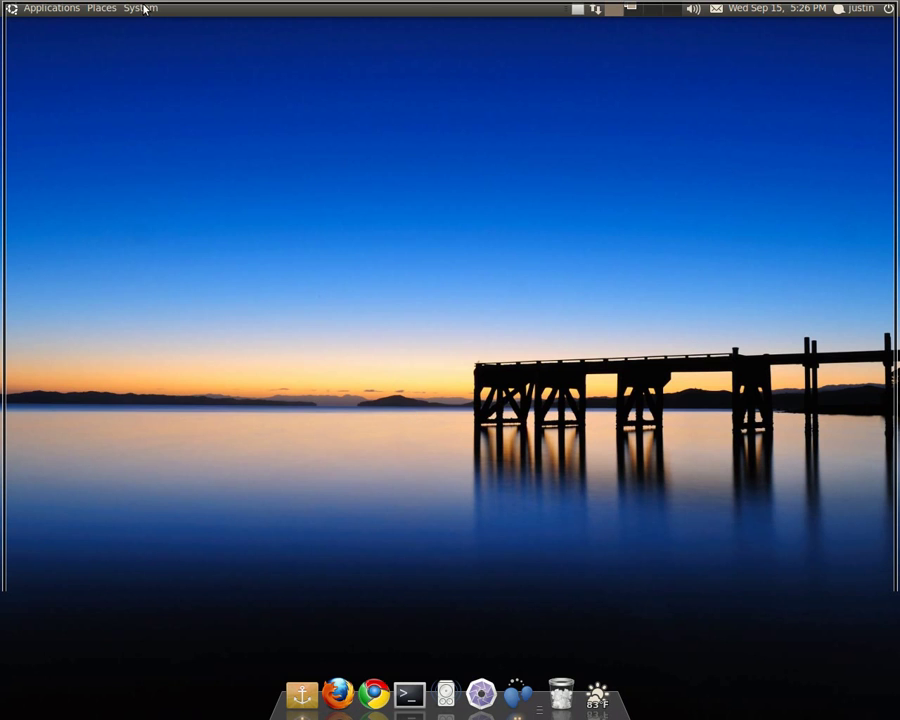
Search Ubuntu Software Center for 'sun java', then close it
{"action": "left_click", "coordinate": [45, 8]}
{"action": "mouse_move", "coordinate": [55, 140]}
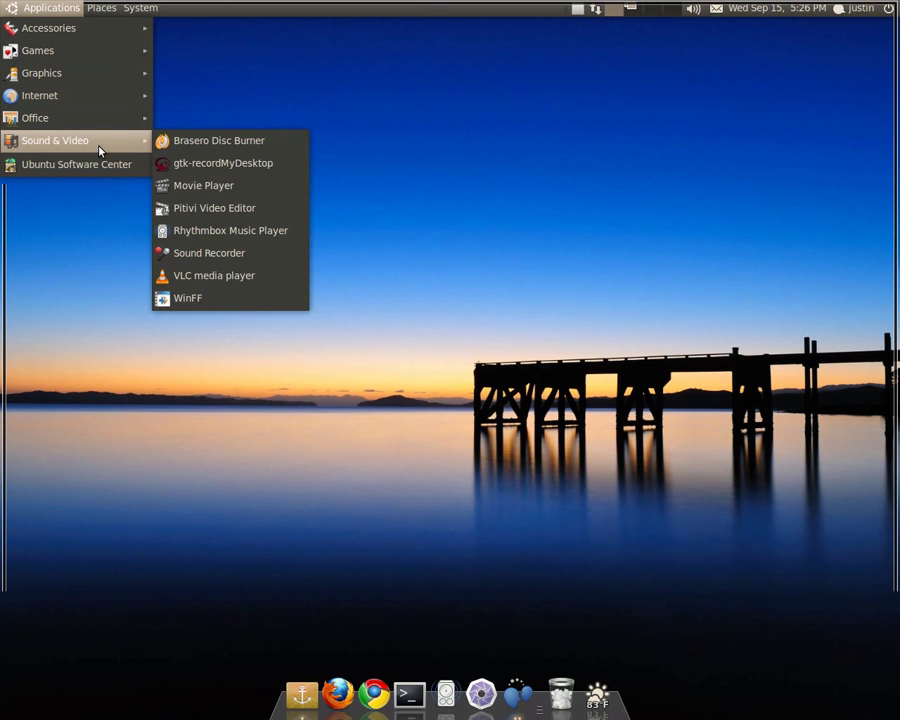
{"action": "left_click", "coordinate": [100, 163]}
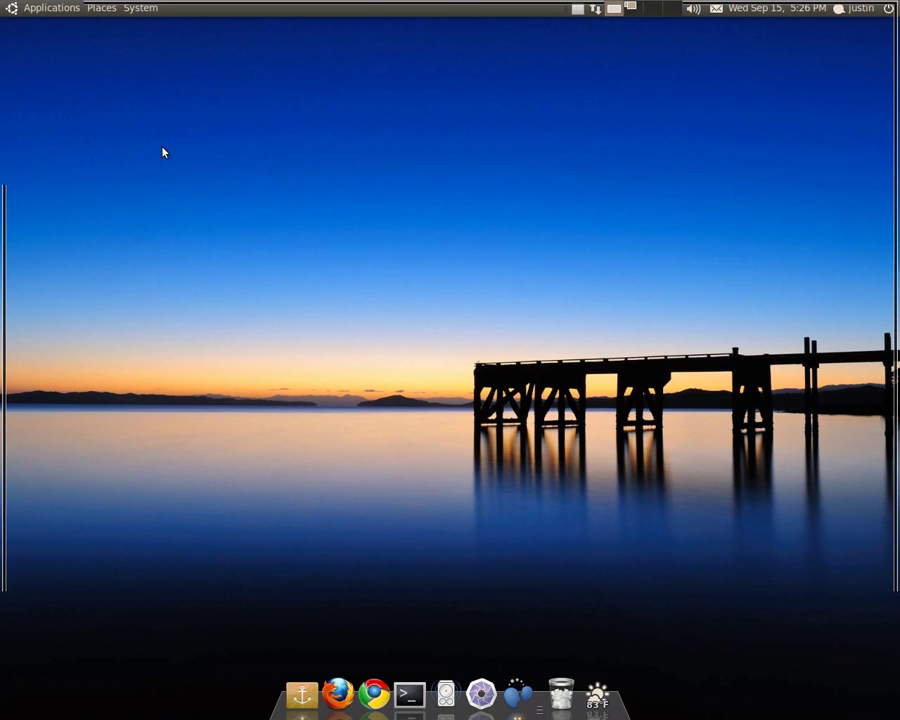
{"action": "type", "text": "su"}
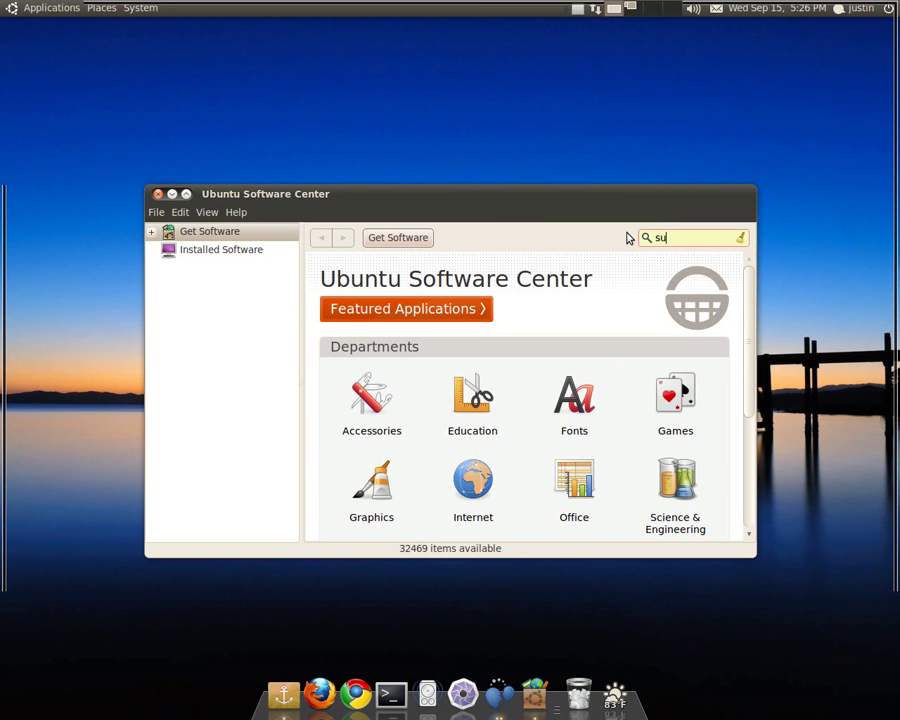
{"action": "type", "text": "n java"}
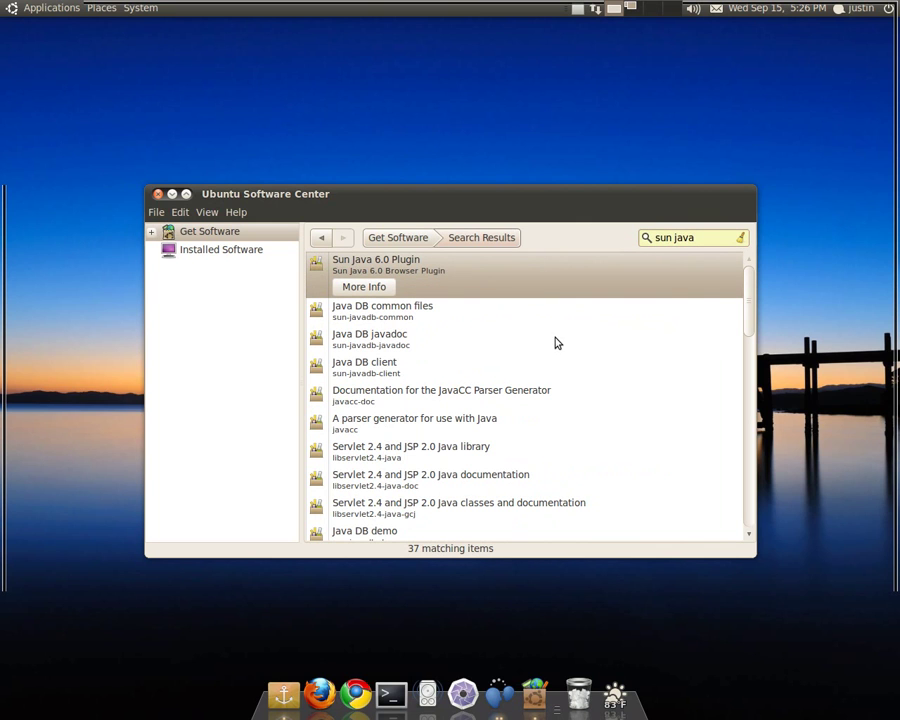
{"action": "left_click", "coordinate": [158, 194]}
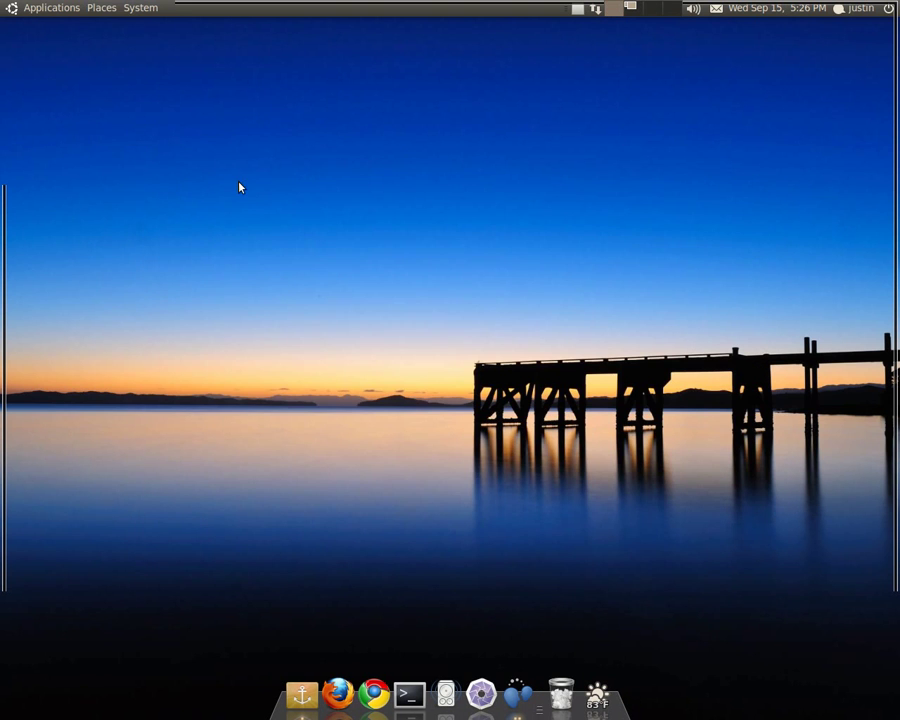
Enable the archive.canonical.com lucid partner repository in Software Sources and reload package information
{"action": "left_click", "coordinate": [140, 8]}
{"action": "mouse_move", "coordinate": [169, 50]}
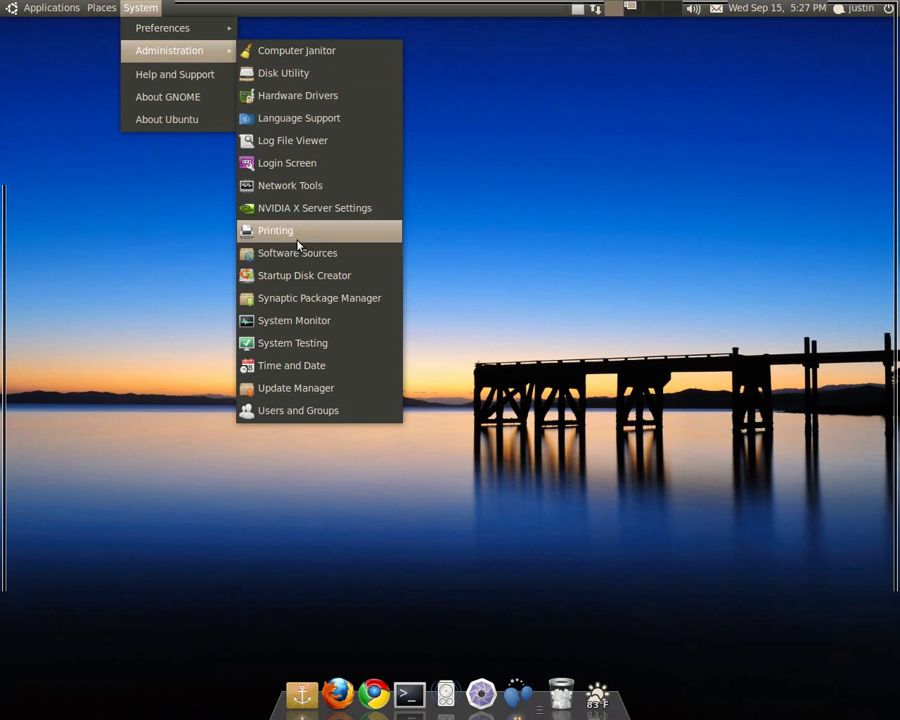
{"action": "left_click", "coordinate": [307, 255]}
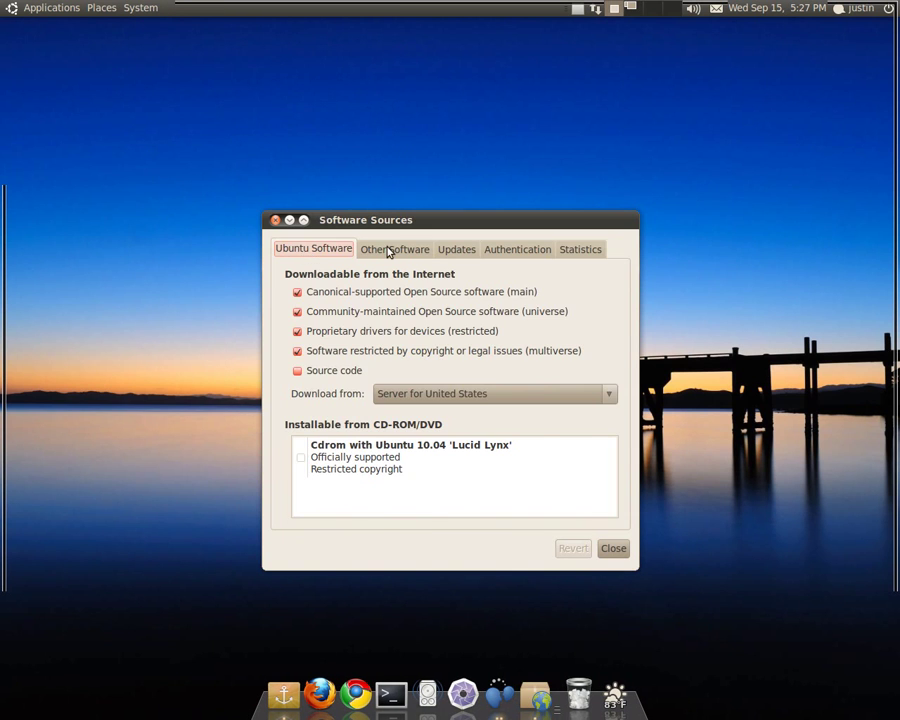
{"action": "left_click", "coordinate": [388, 249]}
{"action": "left_click", "coordinate": [291, 279]}
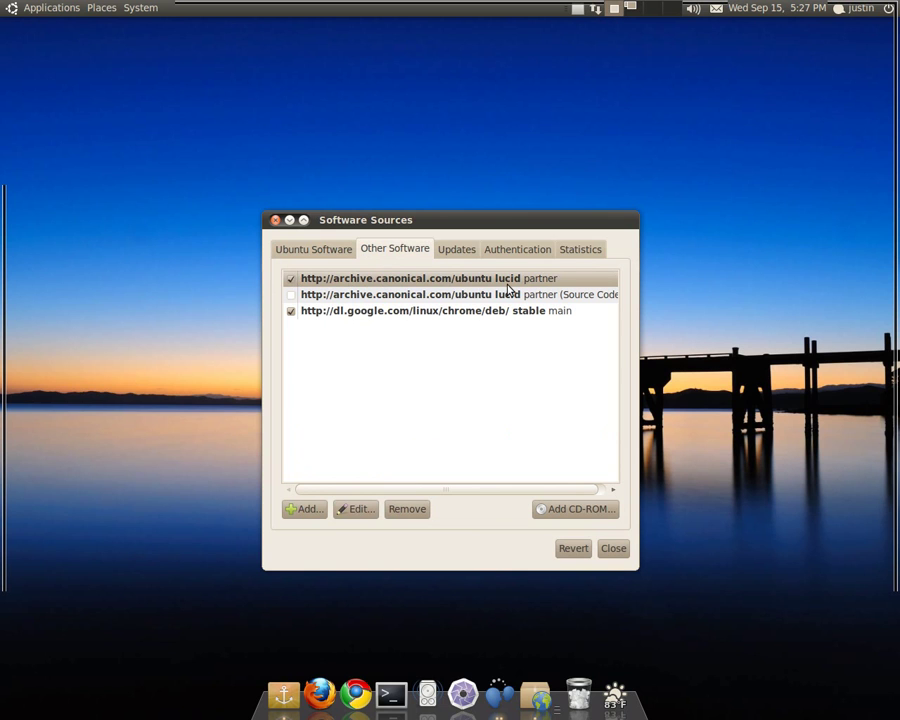
{"action": "left_click", "coordinate": [613, 548]}
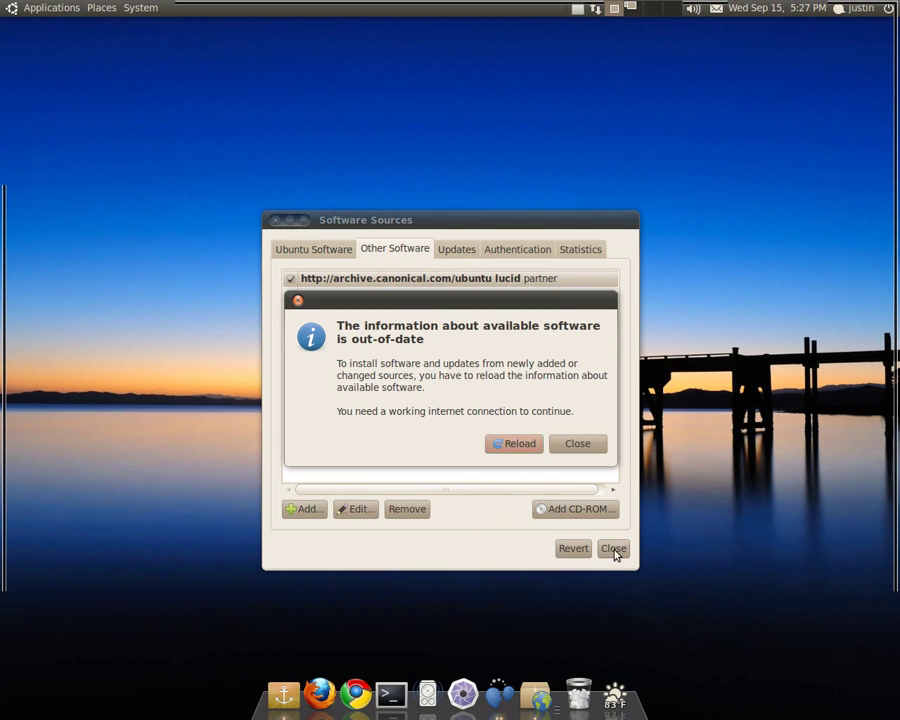
{"action": "left_click", "coordinate": [513, 441]}
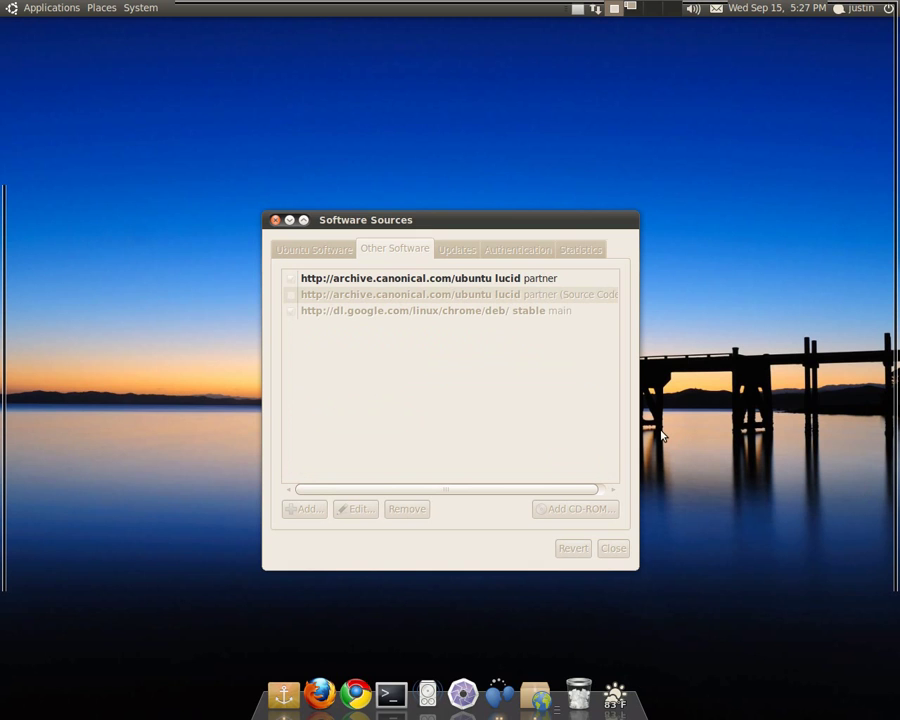
Quick-search 'jdk' in Synaptic, mark openjdk-6-jdk with its dependencies, and review the 24-package summary
{"action": "left_click", "coordinate": [150, 10]}
{"action": "mouse_move", "coordinate": [169, 50]}
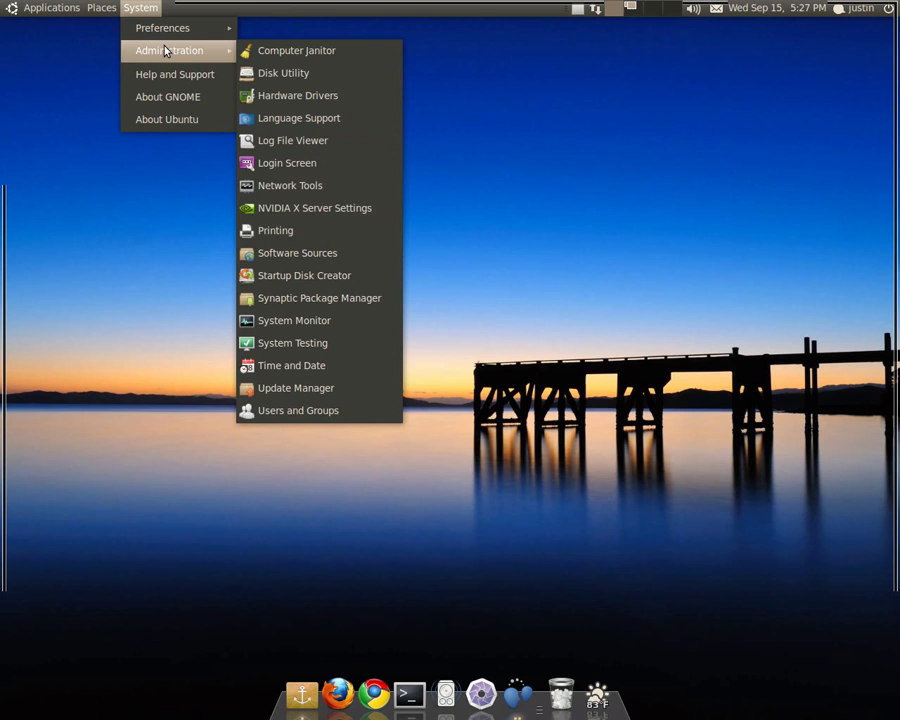
{"action": "left_click", "coordinate": [296, 300]}
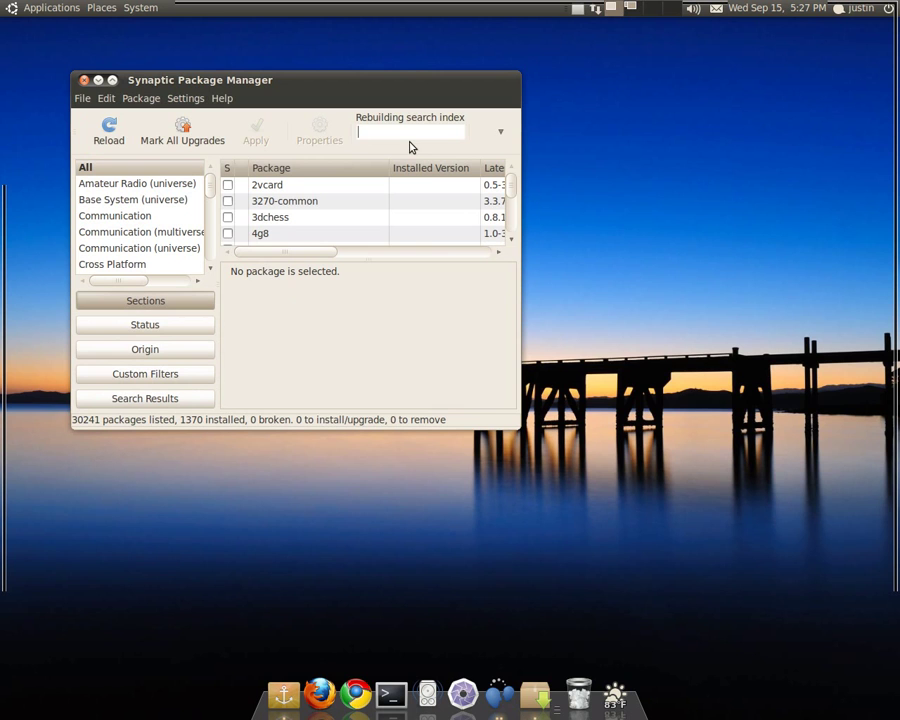
{"action": "type", "text": "jdk"}
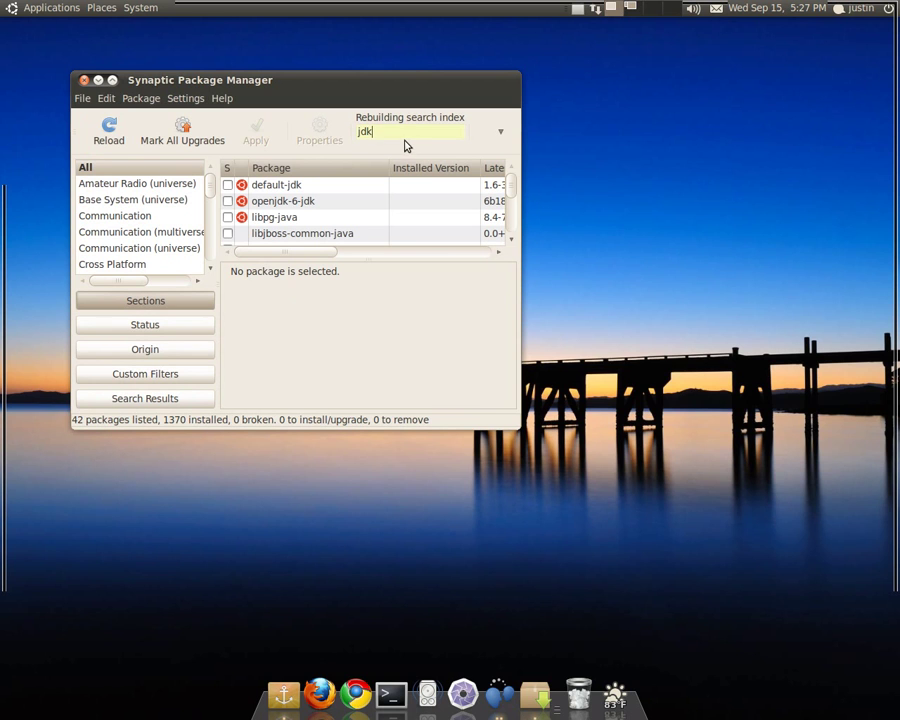
{"action": "left_click", "coordinate": [228, 204]}
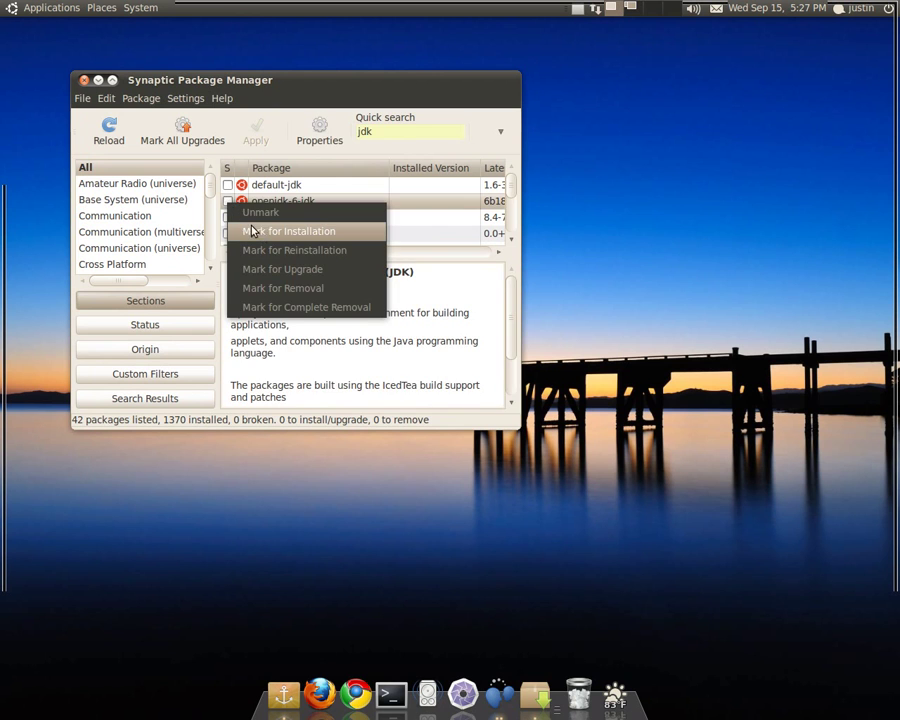
{"action": "left_click", "coordinate": [261, 232]}
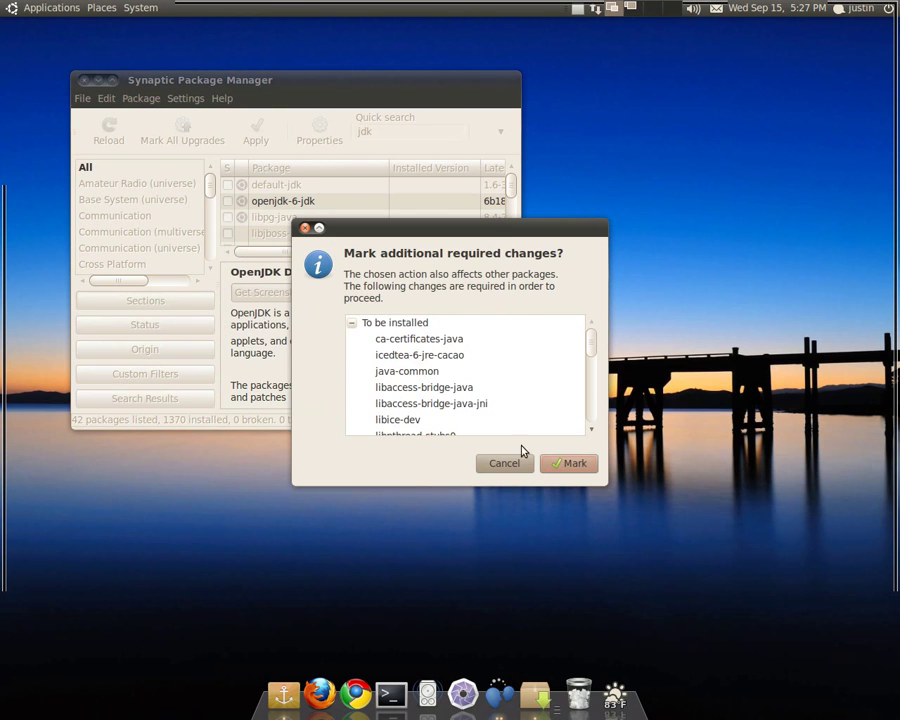
{"action": "left_click", "coordinate": [558, 463]}
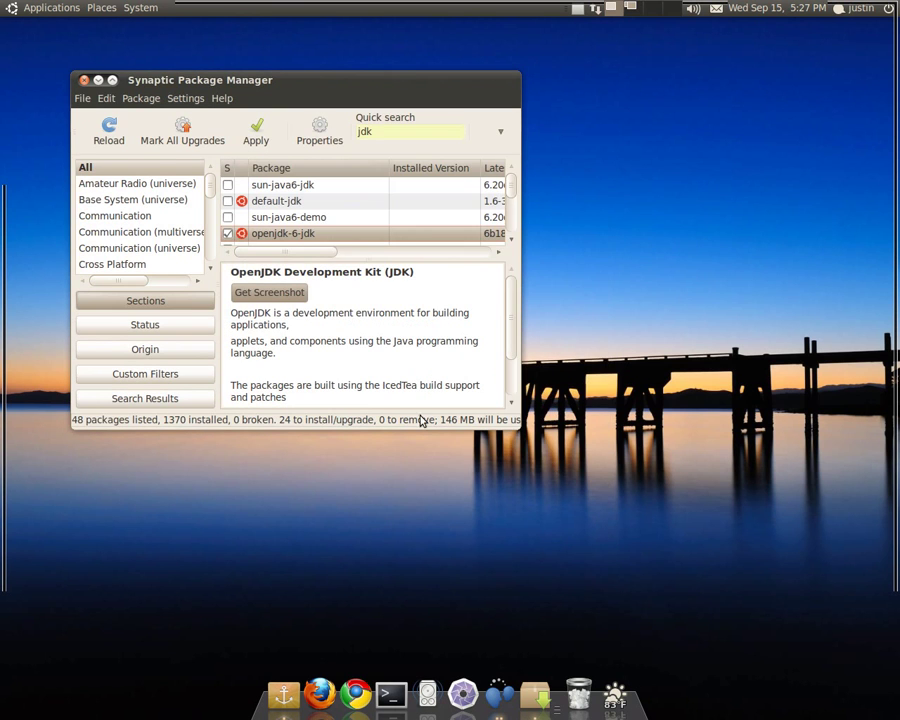
{"action": "left_click", "coordinate": [257, 140]}
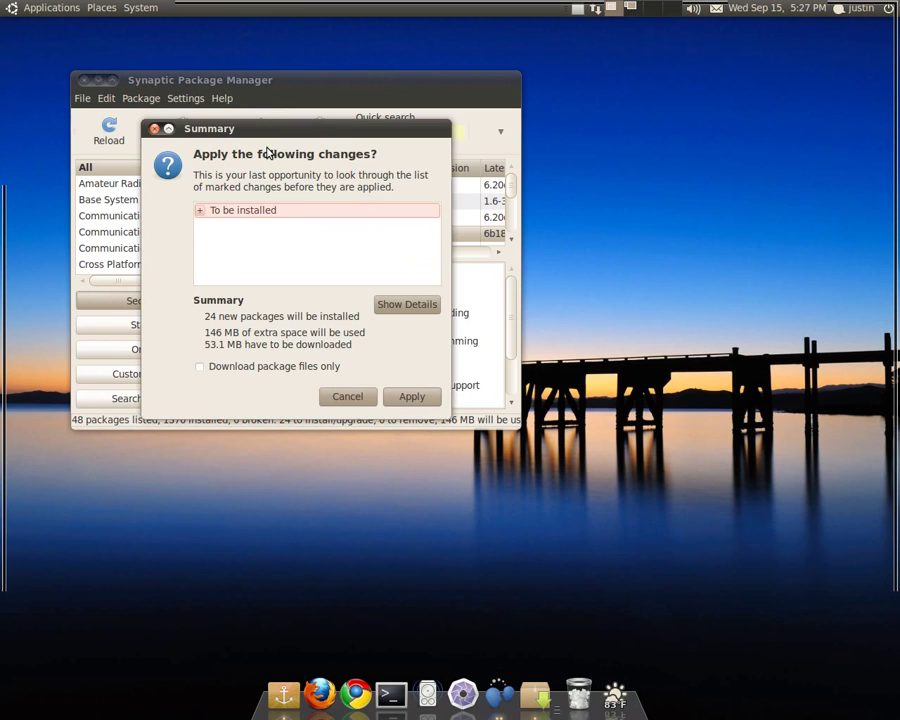
Apply the 24-package OpenJDK installation and show per-file download progress
{"action": "left_click", "coordinate": [432, 396]}
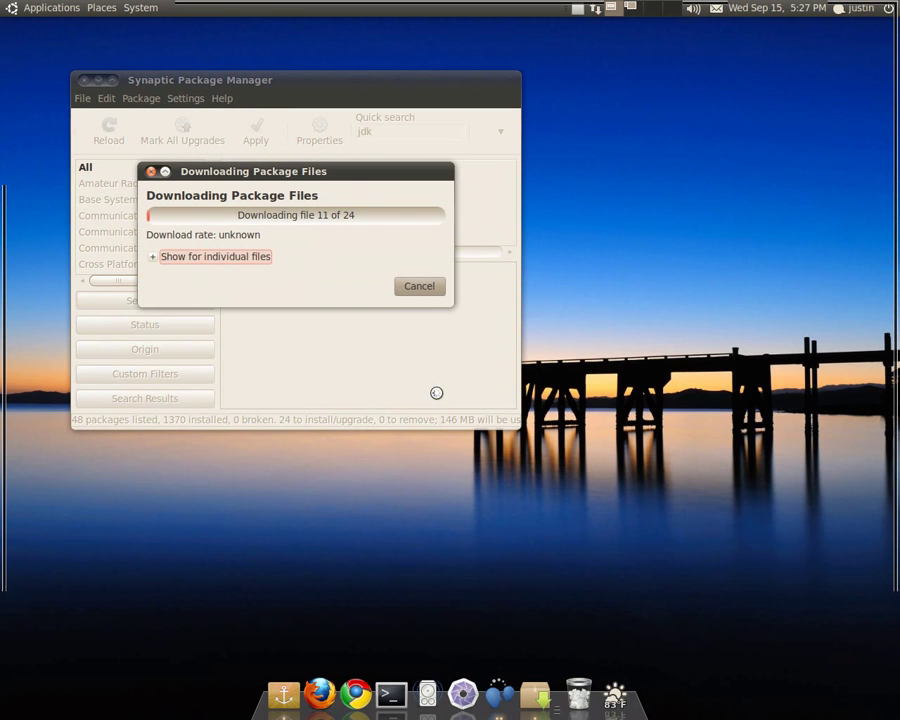
{"action": "left_click", "coordinate": [152, 257]}
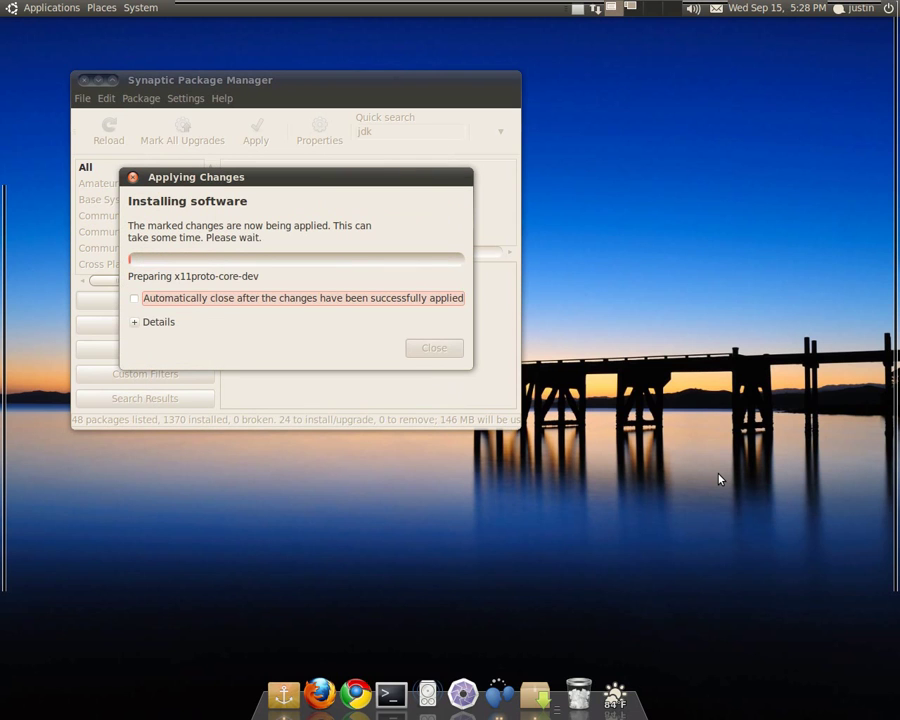
Set the progress window to auto-close, show installation details, and wait for openjdk-6-jdk to install
{"action": "left_click", "coordinate": [133, 305]}
{"action": "left_click", "coordinate": [135, 325]}
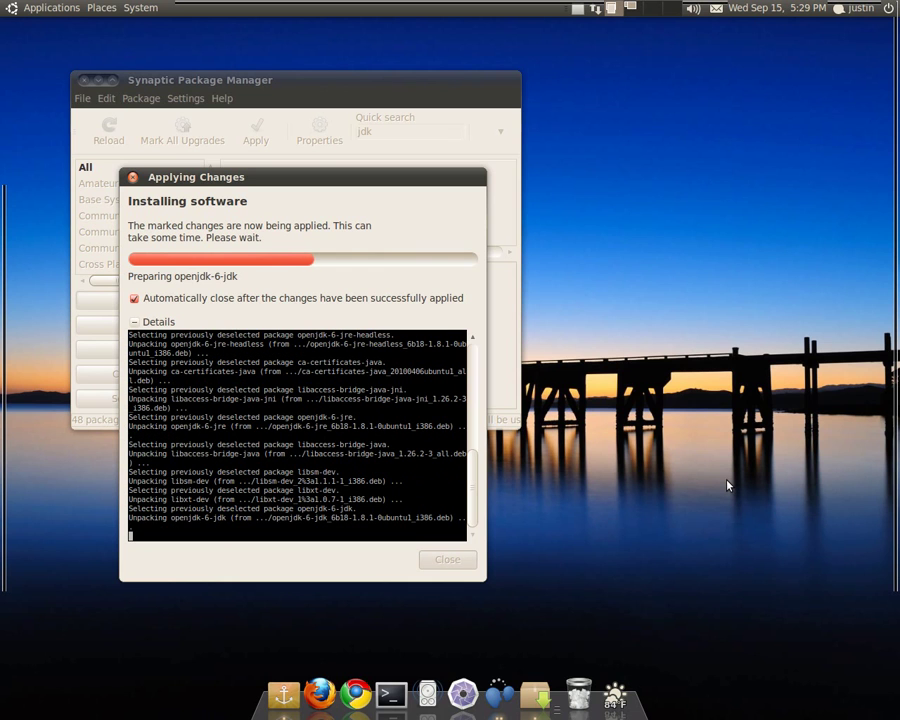
{"action": "left_click", "coordinate": [45, 8]}
{"action": "mouse_move", "coordinate": [55, 140]}
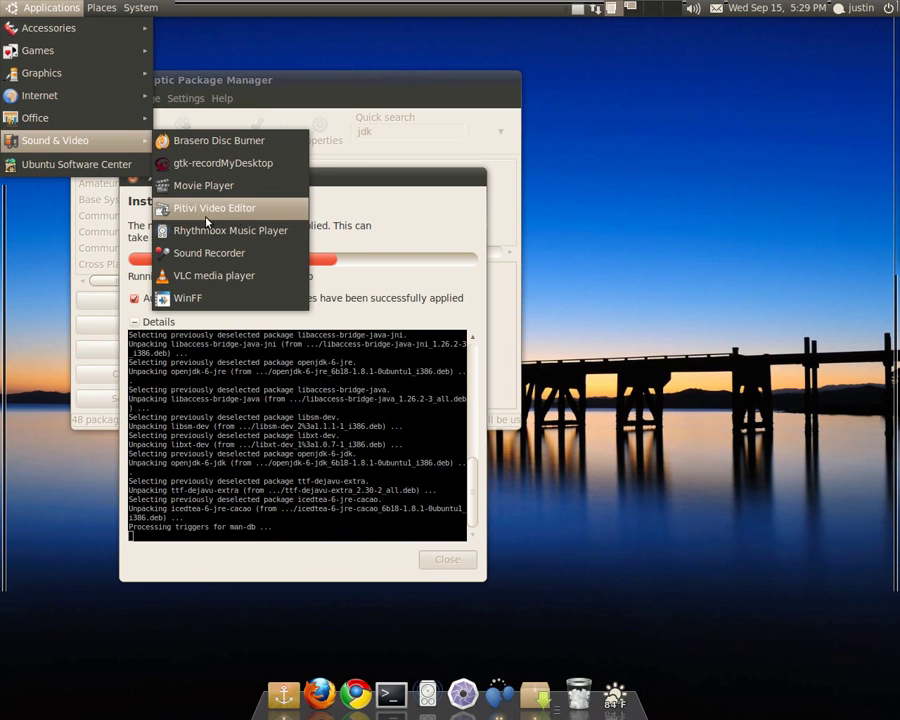
{"action": "left_click", "coordinate": [395, 200]}
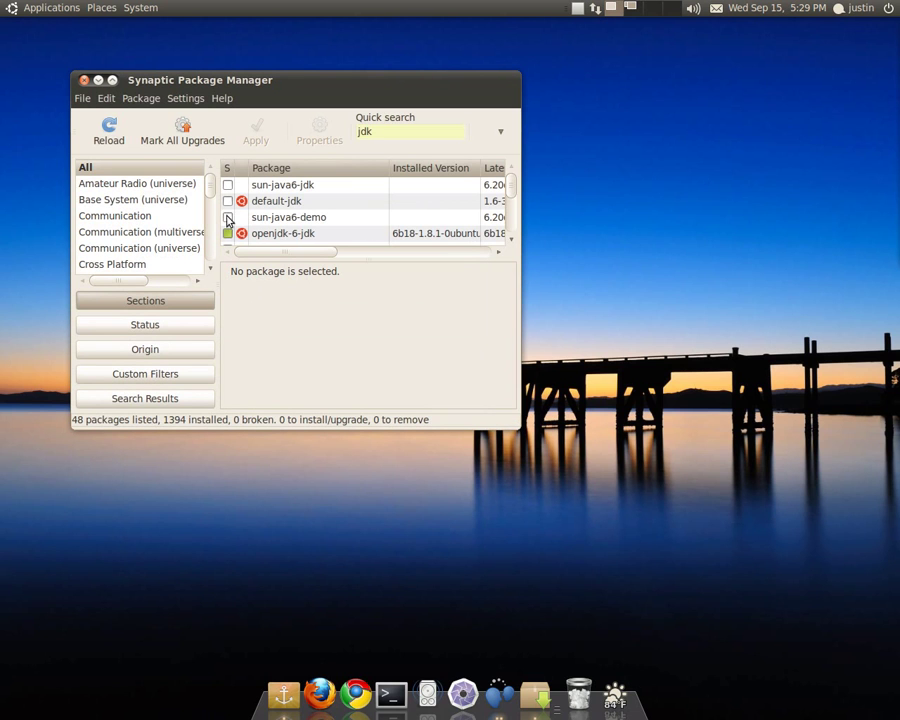
Close Synaptic and run java -version in Terminal, confirming OpenJDK 1.6.0_18
{"action": "left_click", "coordinate": [84, 80]}
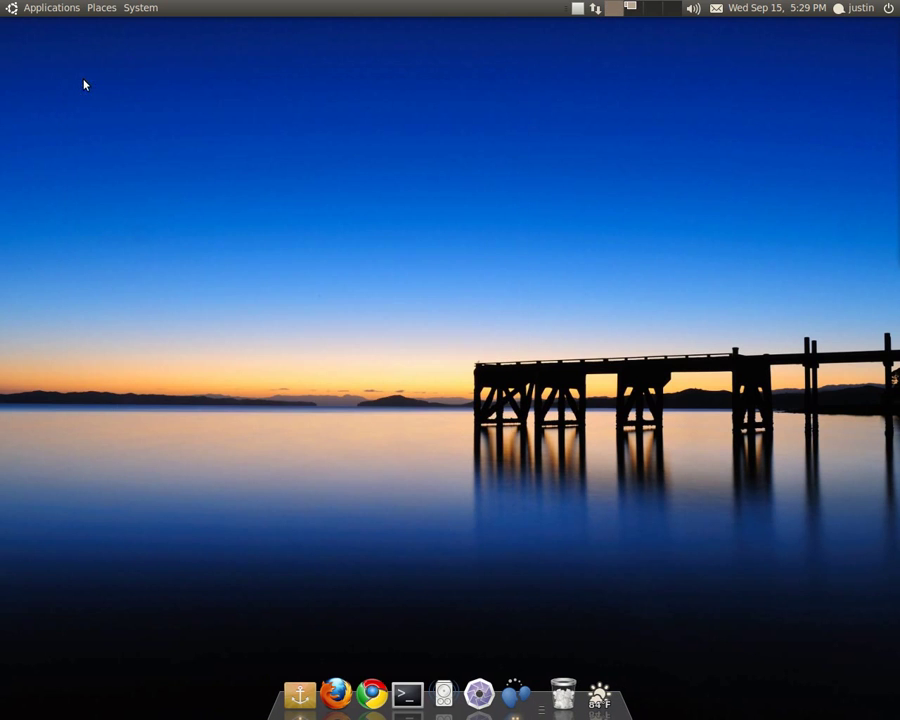
{"action": "left_click", "coordinate": [409, 693]}
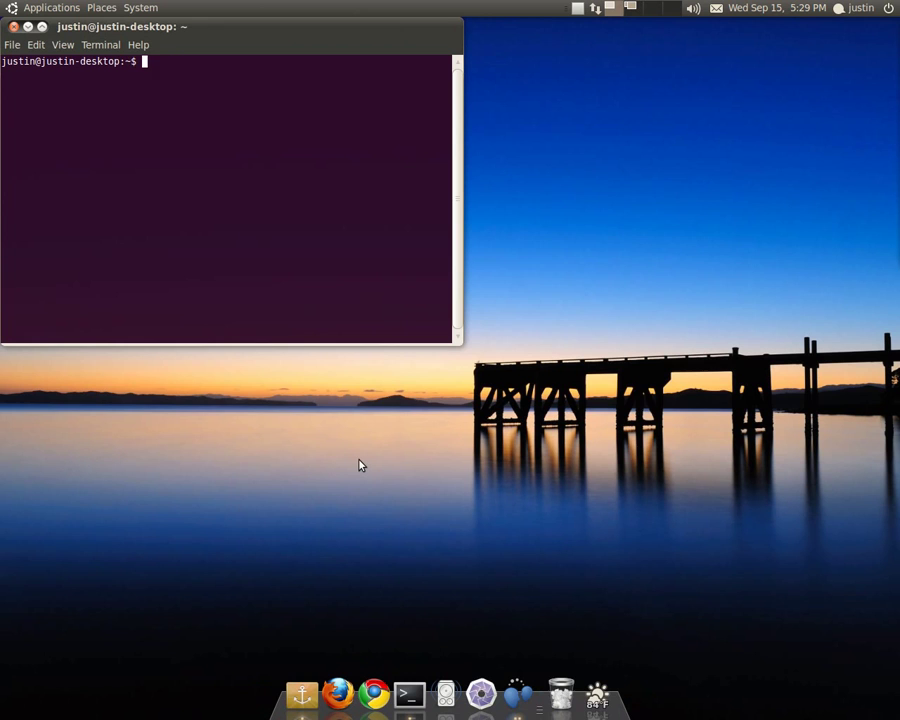
{"action": "type", "text": "java "}
{"action": "type", "text": "-version"}
{"action": "key", "text": "Return"}
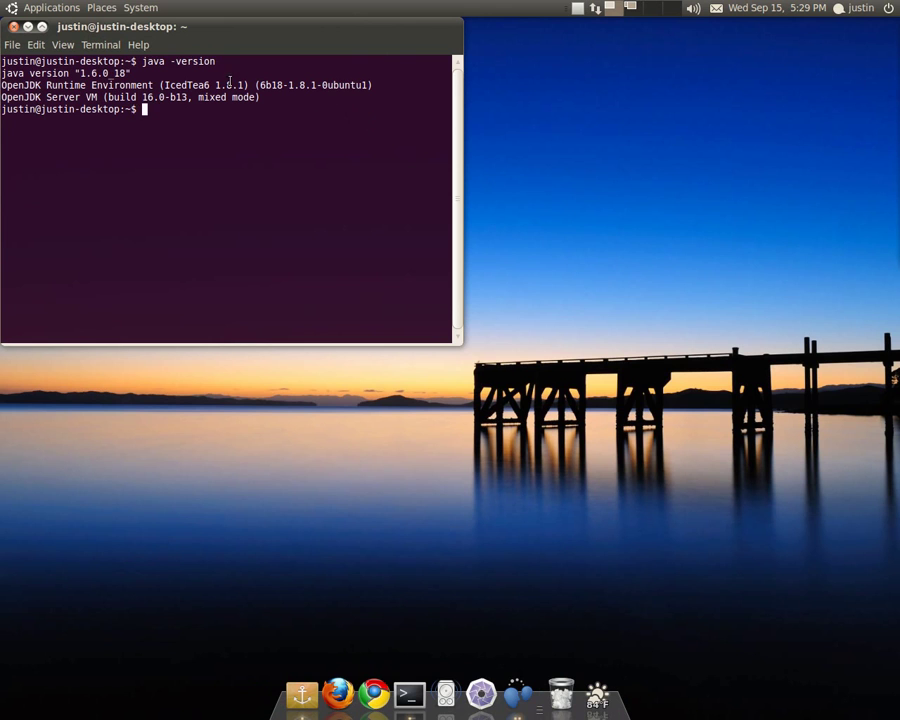
{"action": "left_click", "coordinate": [14, 28]}
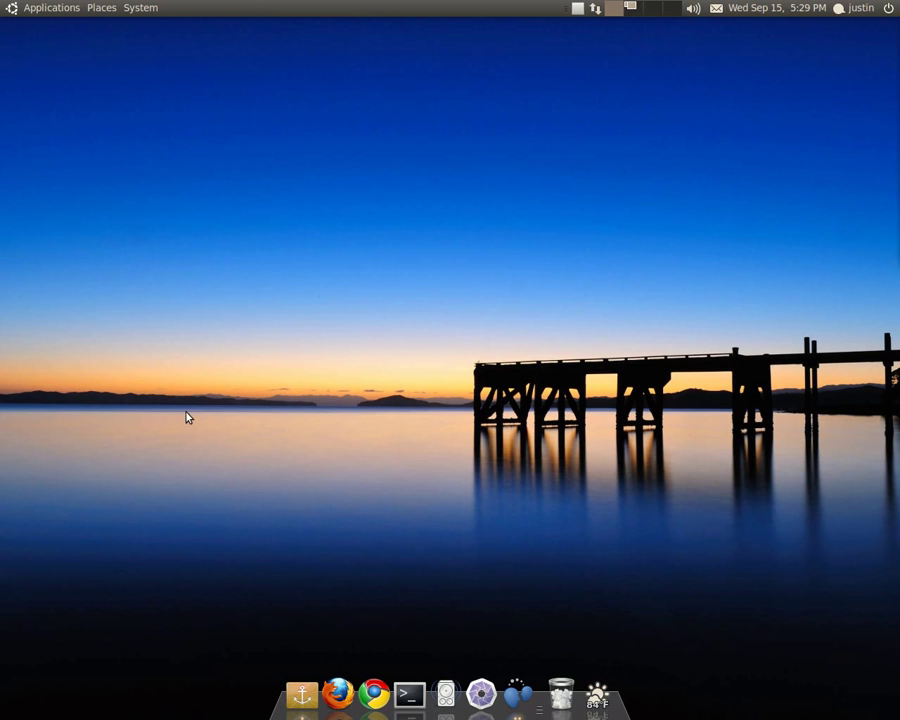
{"action": "left_click", "coordinate": [374, 692]}
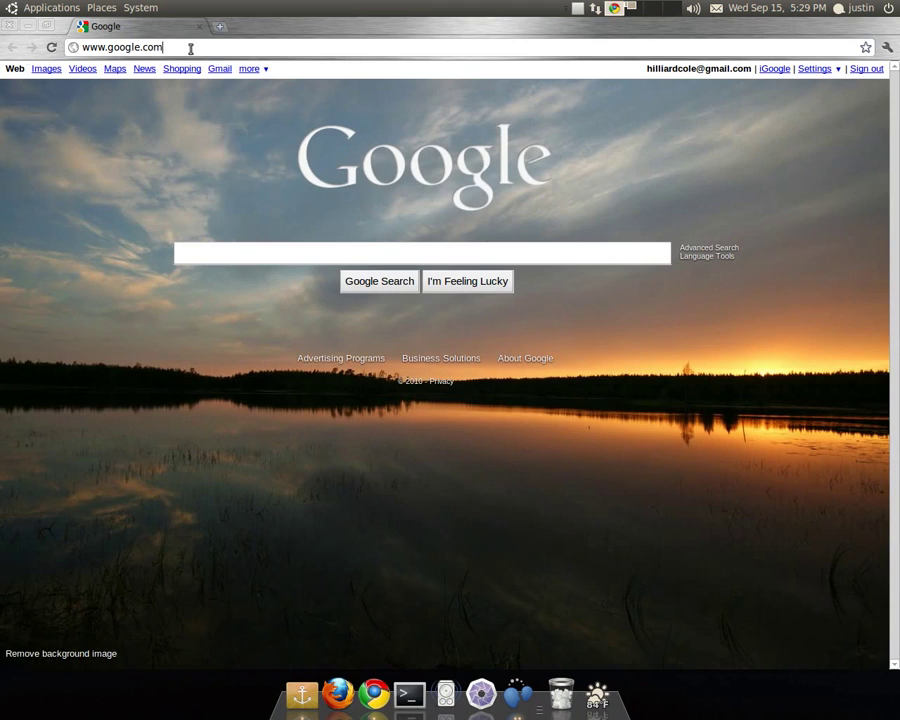
{"action": "left_click", "coordinate": [191, 47]}
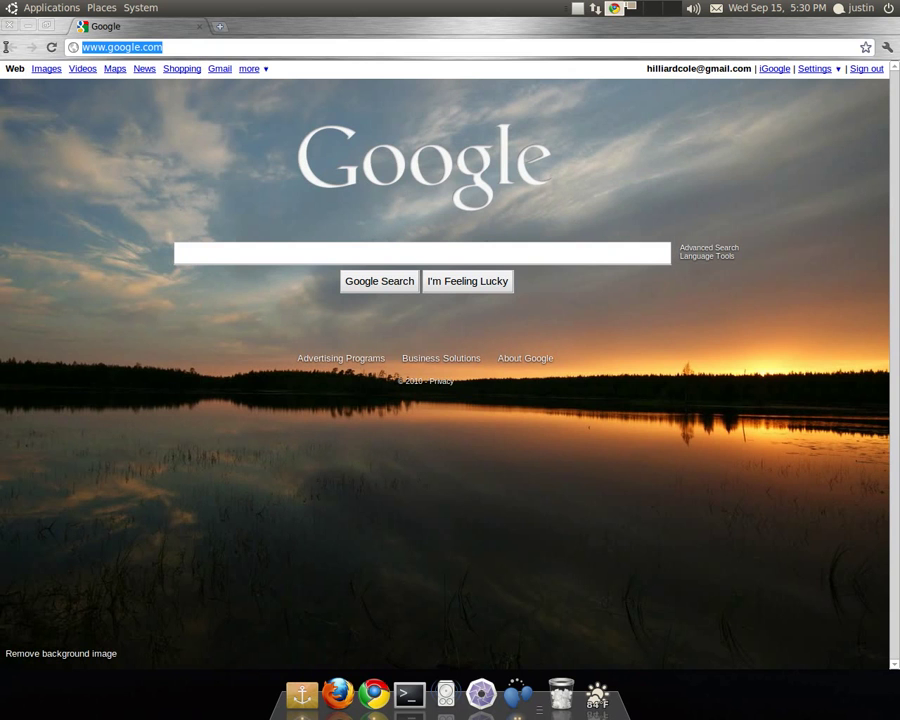
{"action": "type", "text": "rune"}
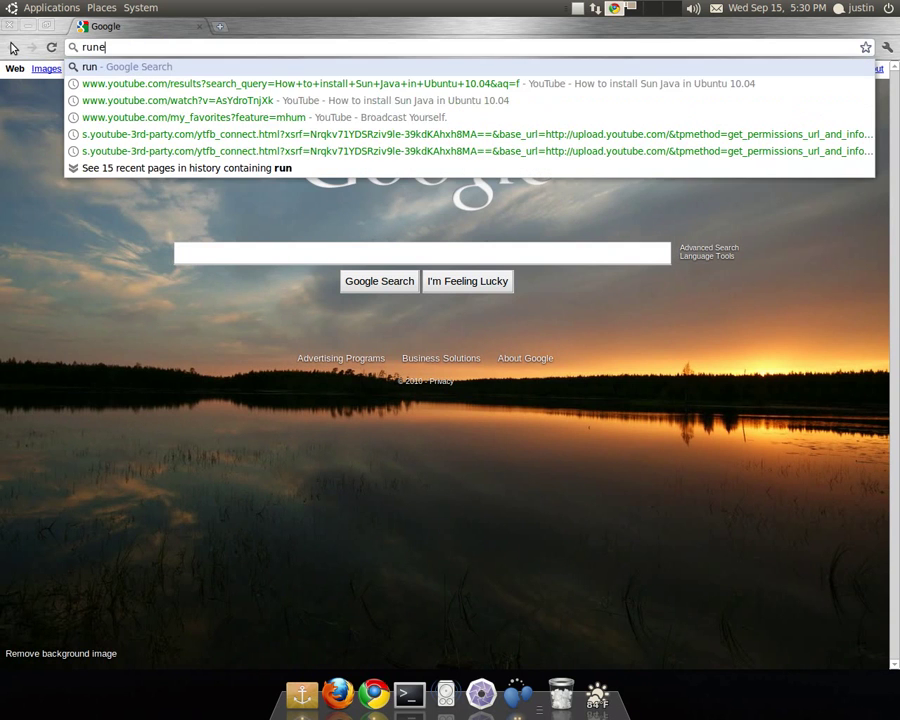
{"action": "type", "text": "scape"}
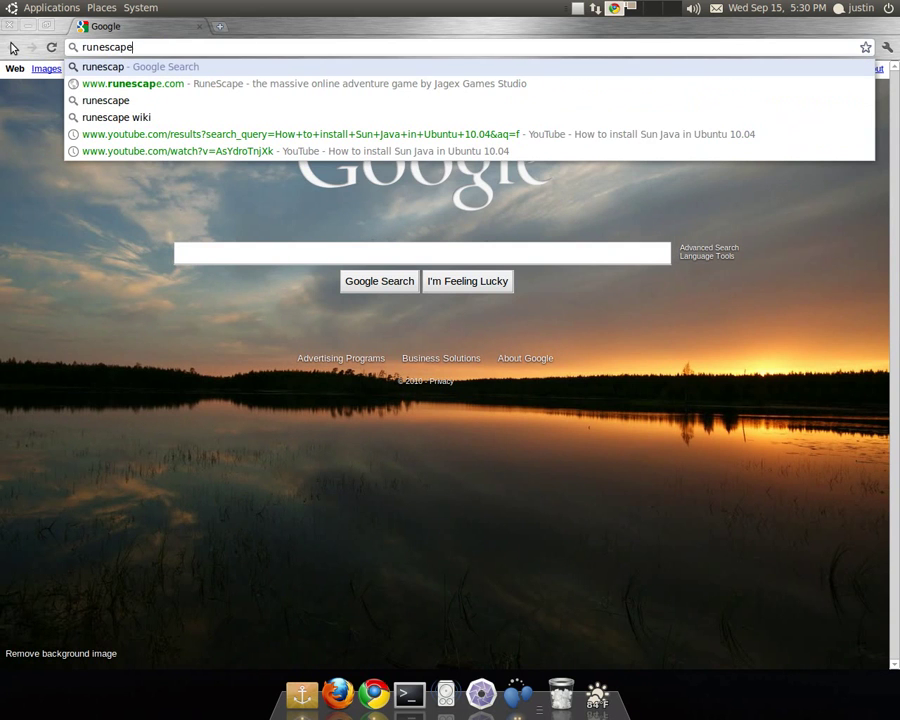
{"action": "type", "text": ".com"}
{"action": "key", "text": "Return"}
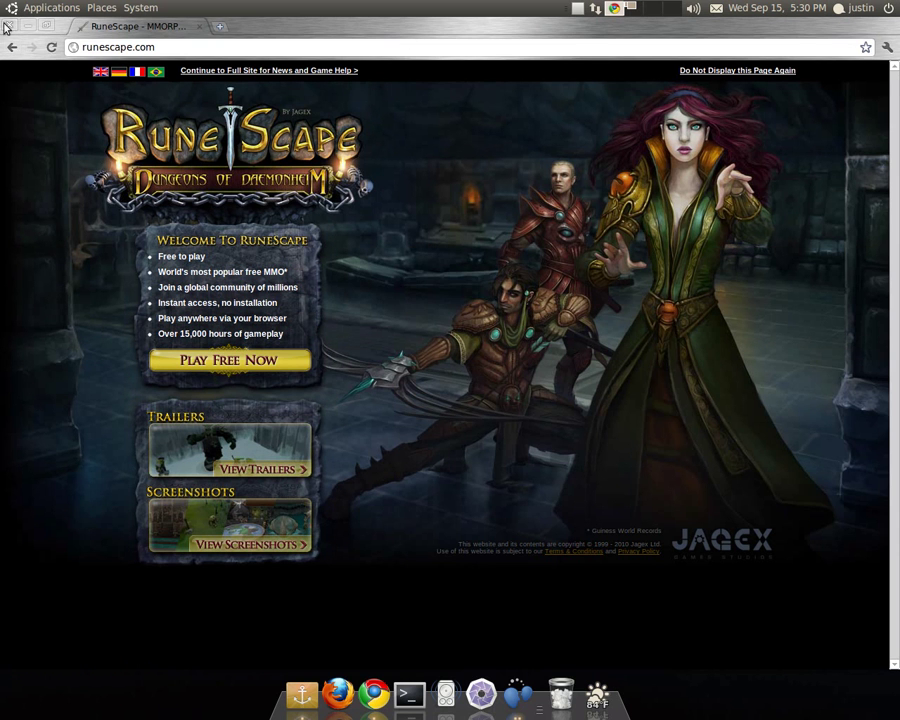
{"action": "left_click", "coordinate": [233, 366]}
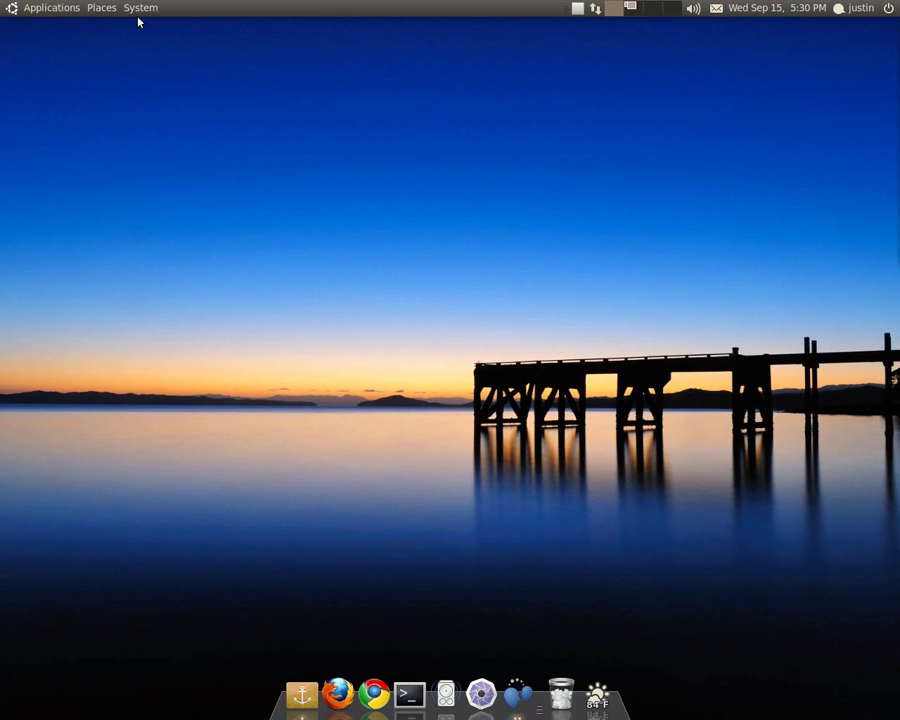
{"action": "left_click", "coordinate": [141, 7]}
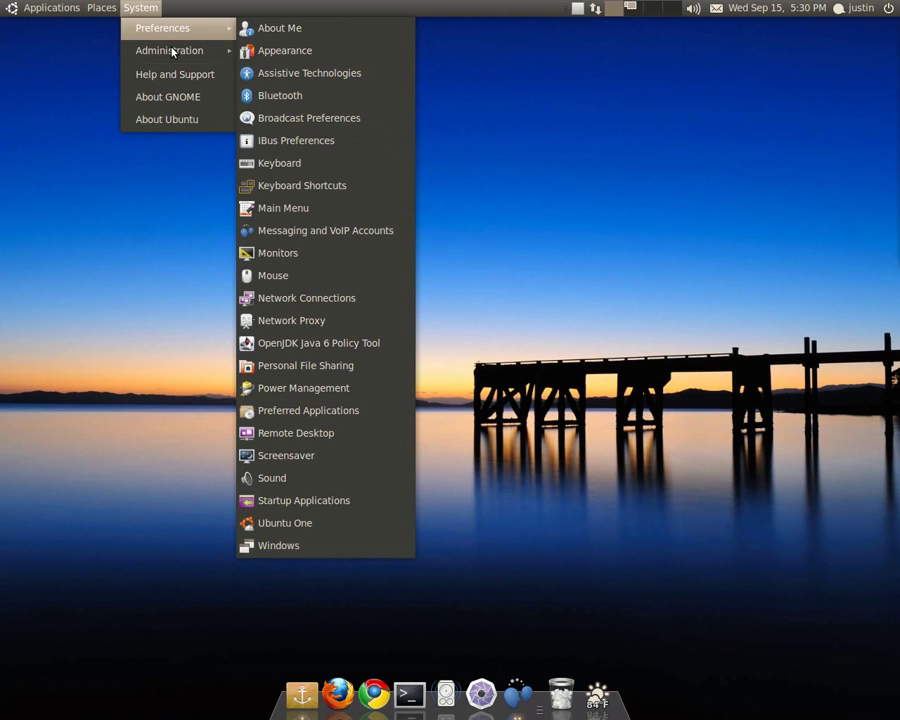
{"action": "mouse_move", "coordinate": [170, 50]}
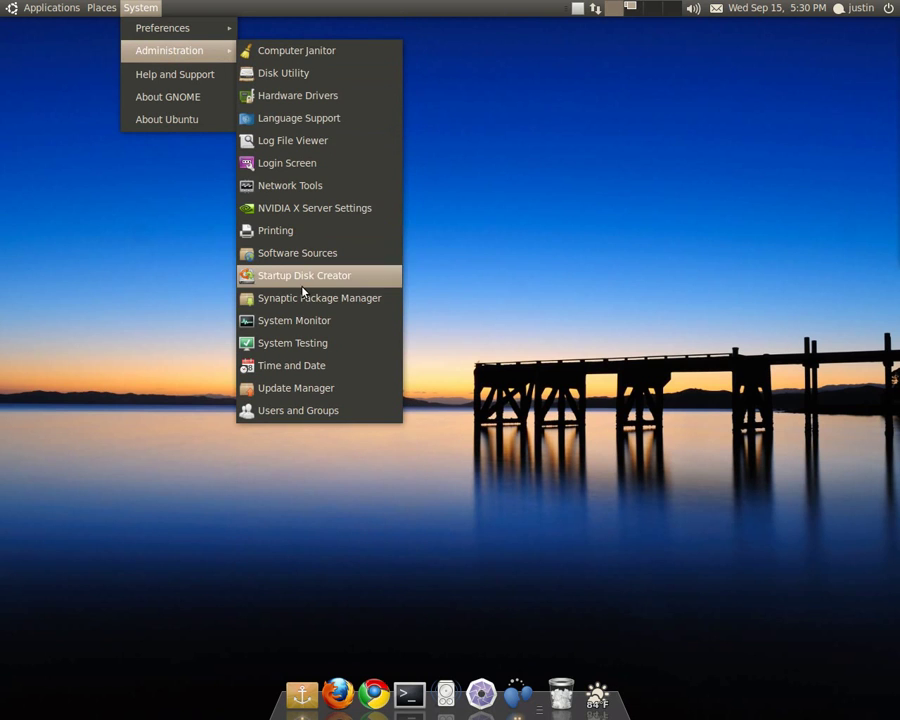
{"action": "left_click", "coordinate": [317, 388]}
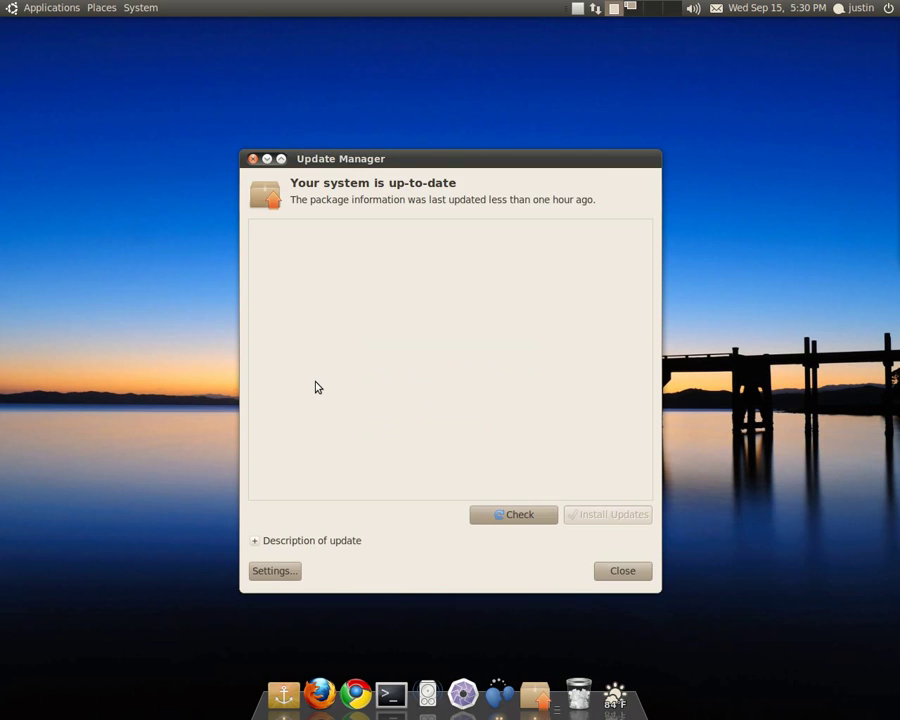
{"action": "left_click", "coordinate": [484, 516]}
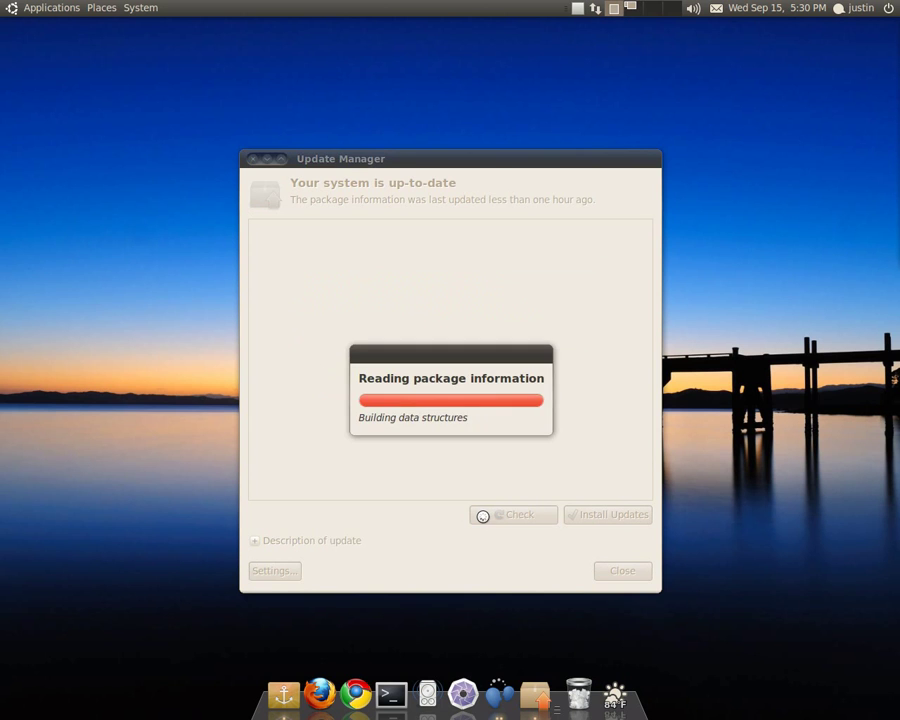
Close the updater, search Software Center for 'sun java', and authorise installing Sun Java 6.0 Plugin
{"action": "left_click", "coordinate": [634, 576]}
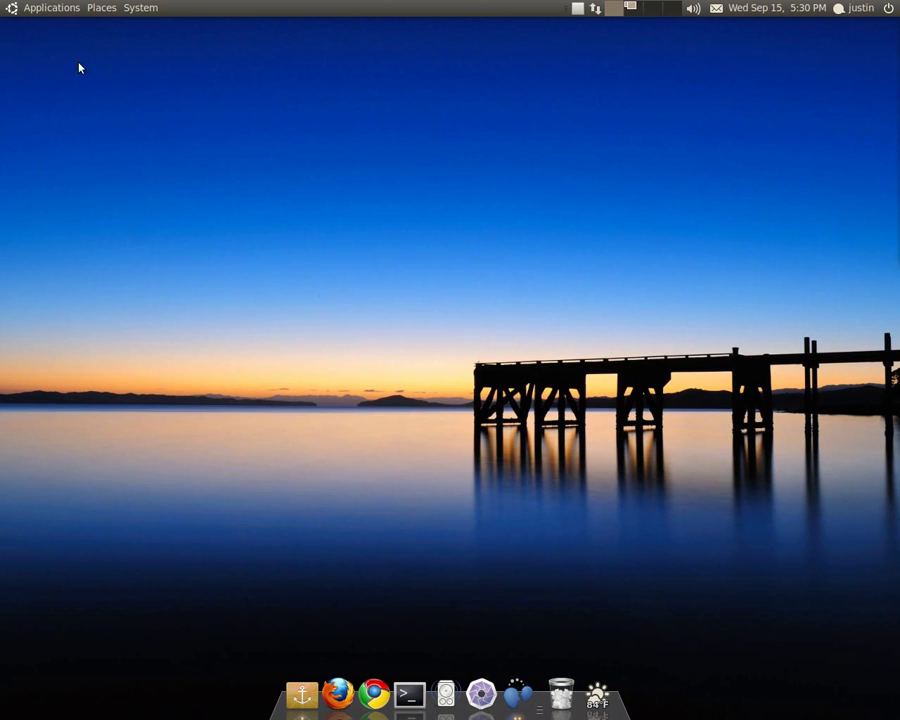
{"action": "left_click", "coordinate": [50, 8]}
{"action": "left_click", "coordinate": [86, 165]}
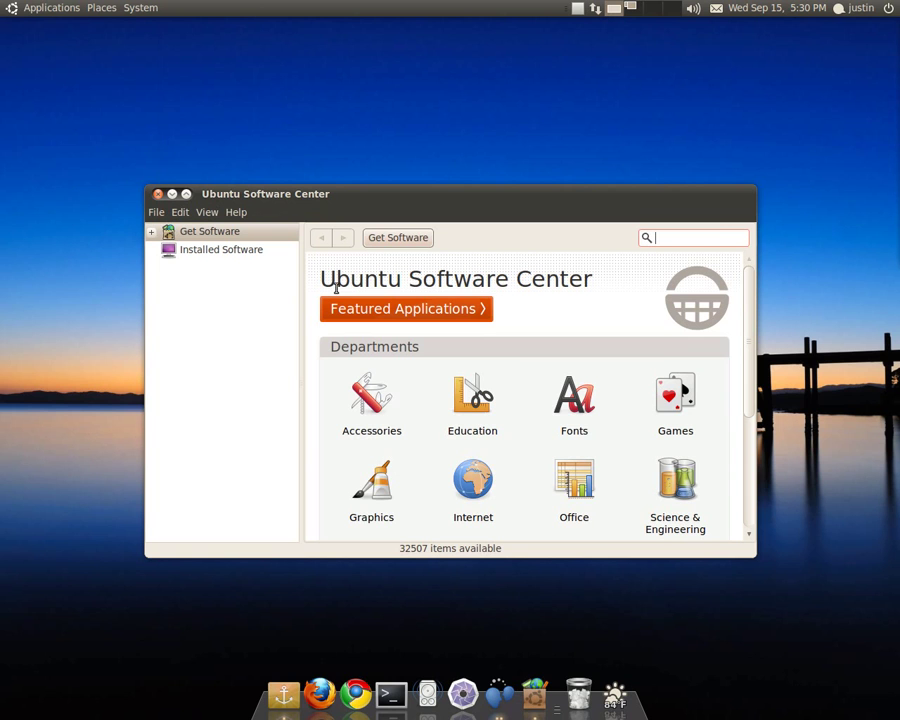
{"action": "type", "text": "sun"}
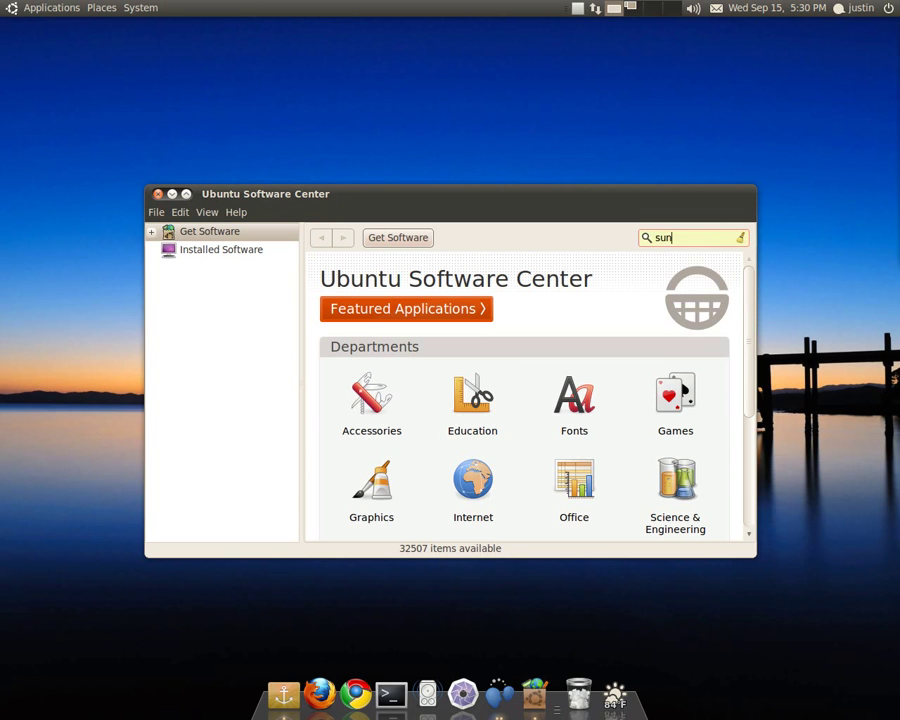
{"action": "type", "text": " java"}
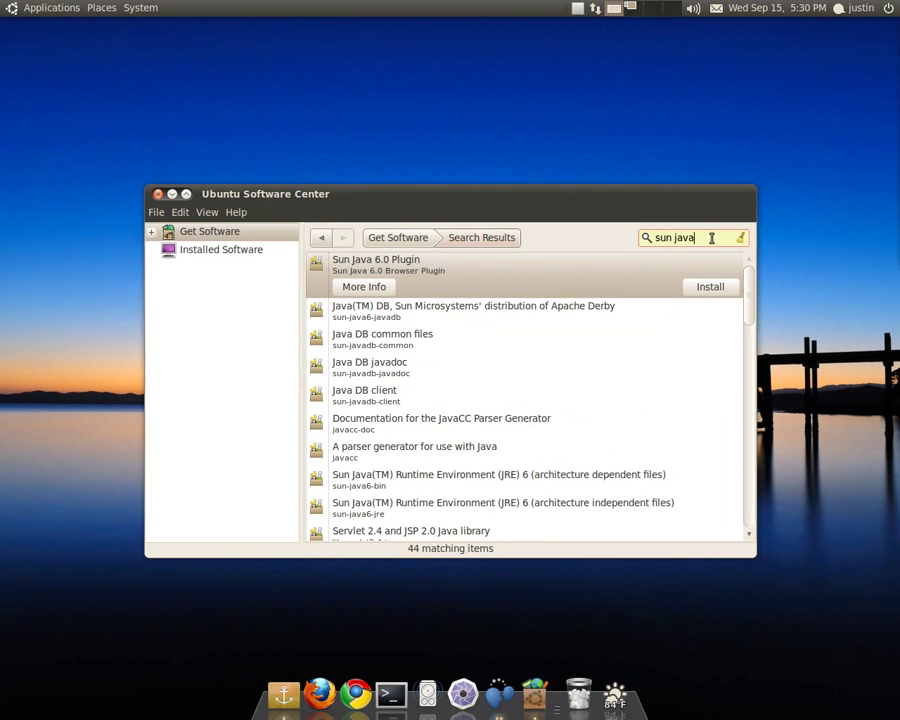
{"action": "left_click", "coordinate": [718, 287]}
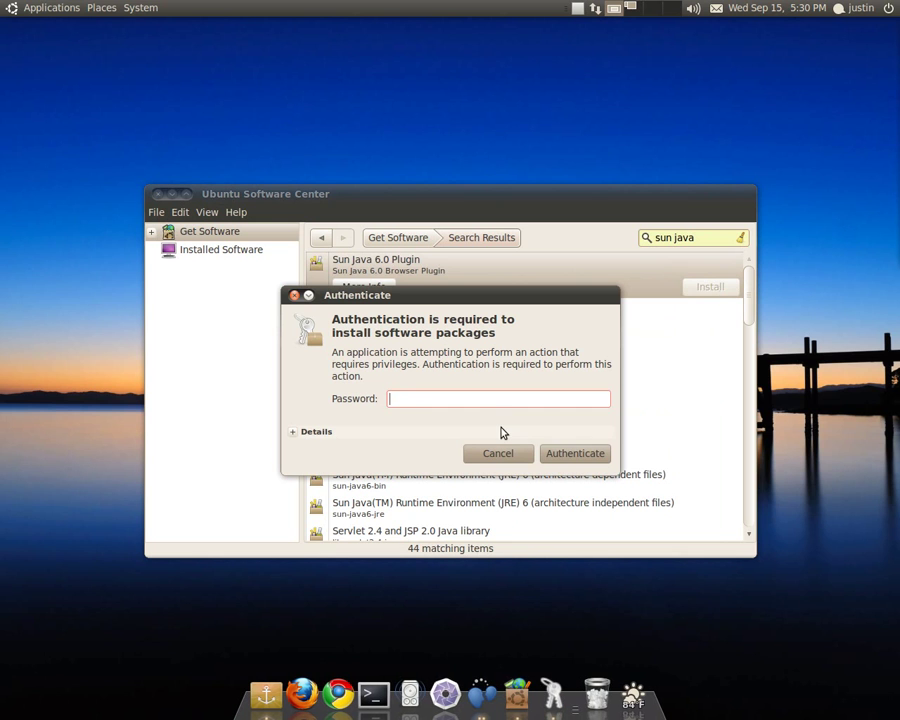
{"action": "type", "text": "********"}
{"action": "key", "text": "Return"}
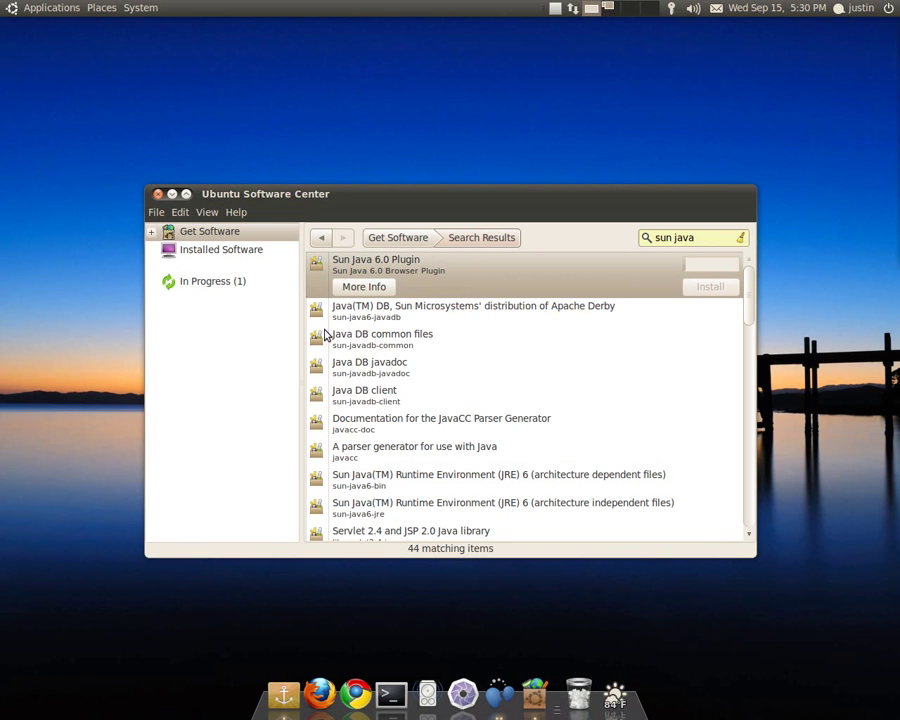
Watch the plugin install under In Progress until the sun-java6-jre license dialog appears
{"action": "left_click", "coordinate": [231, 286]}
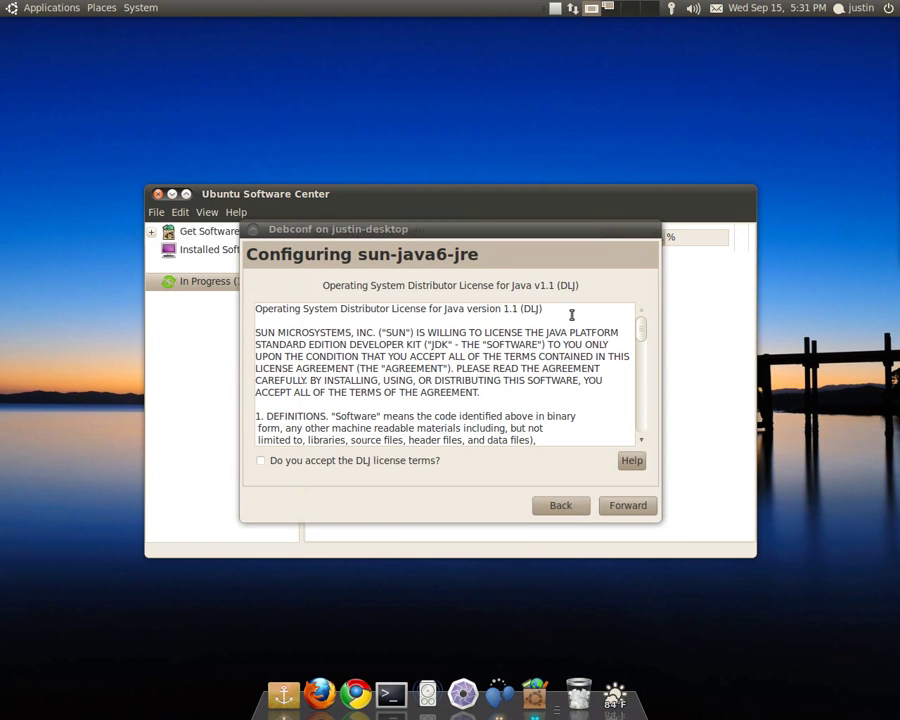
Accept the DLJ license terms and continue so the Sun Java plugin finishes installing
{"action": "left_click", "coordinate": [289, 462]}
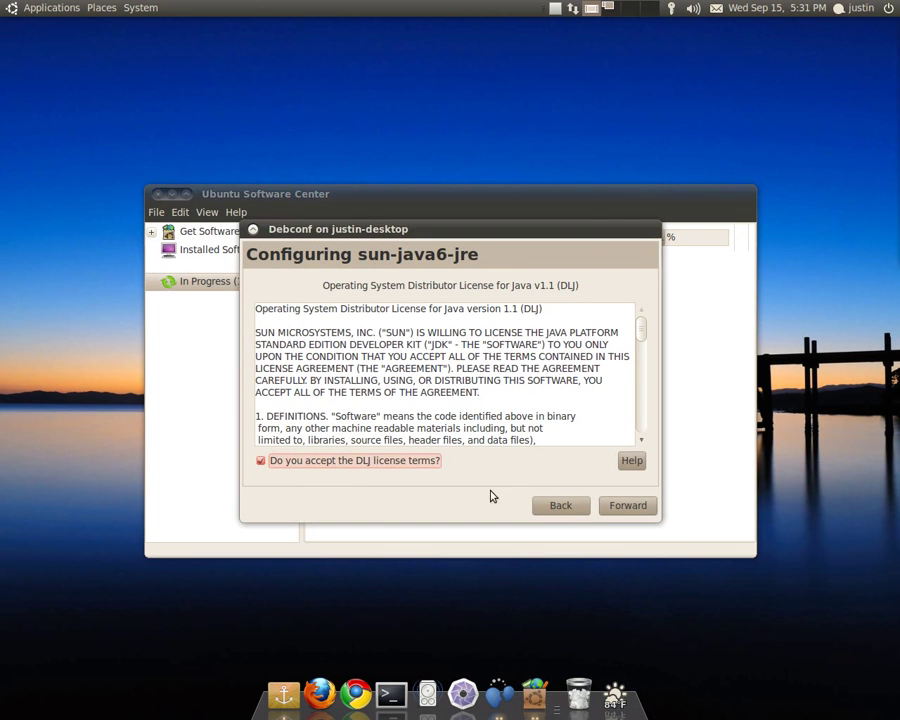
{"action": "left_click", "coordinate": [620, 510]}
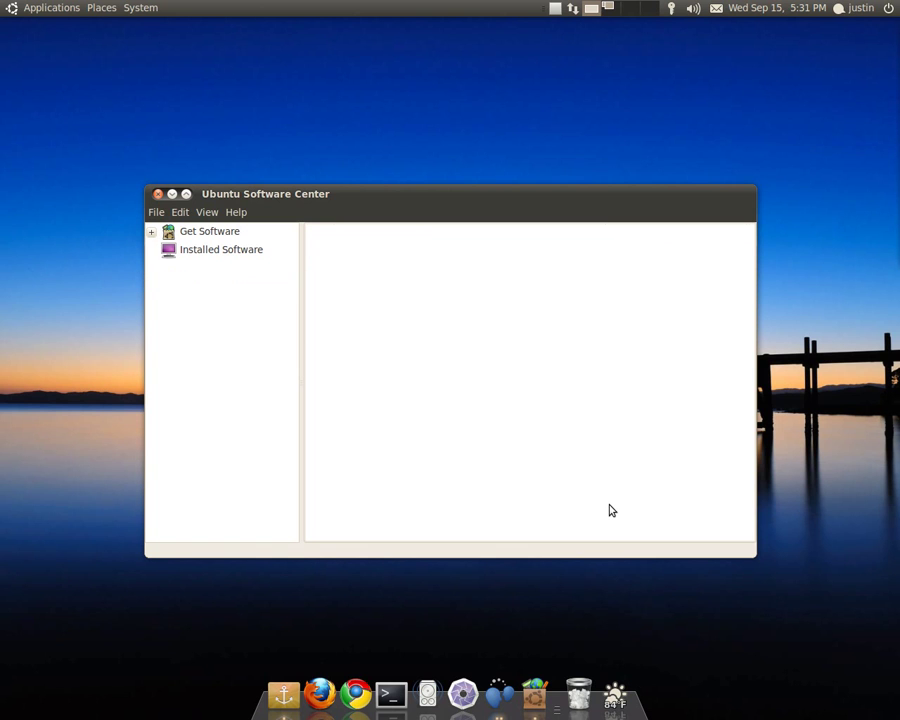
{"action": "left_click", "coordinate": [157, 194]}
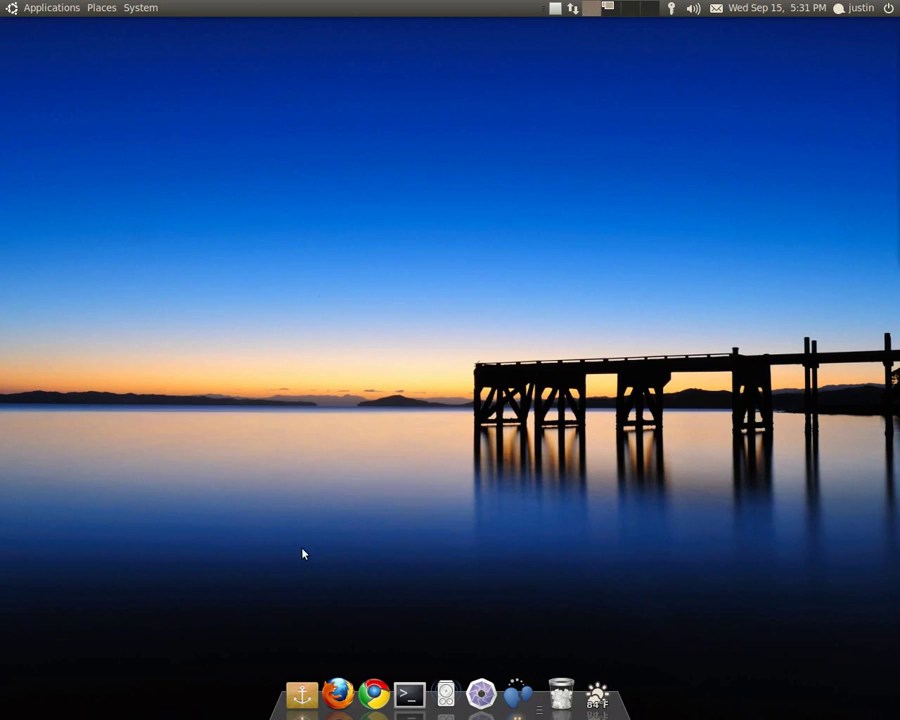
{"action": "left_click", "coordinate": [372, 678]}
{"action": "left_click", "coordinate": [283, 46]}
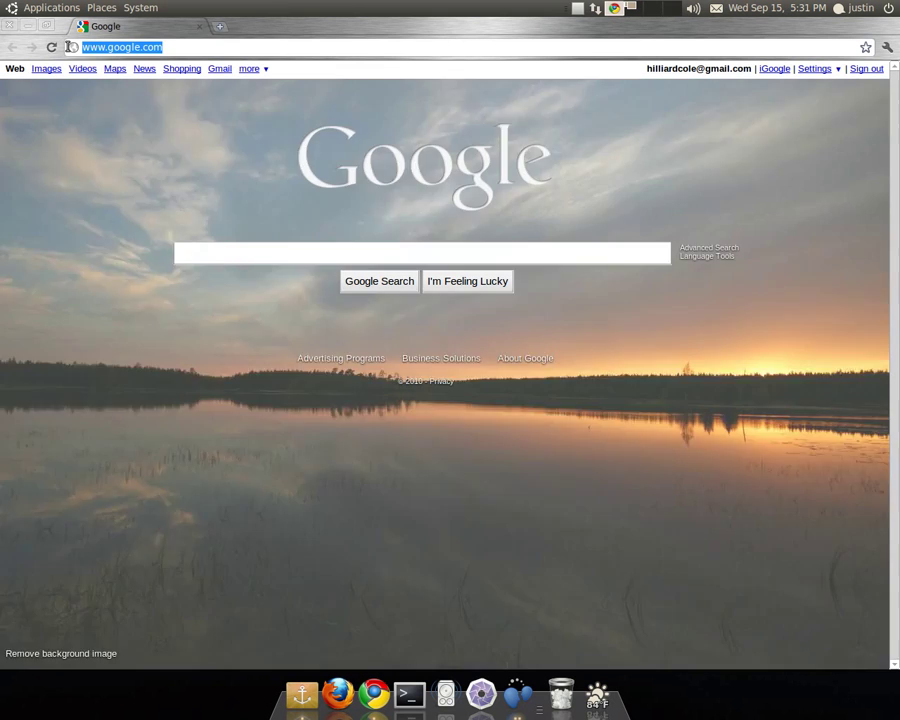
{"action": "type", "text": "j"}
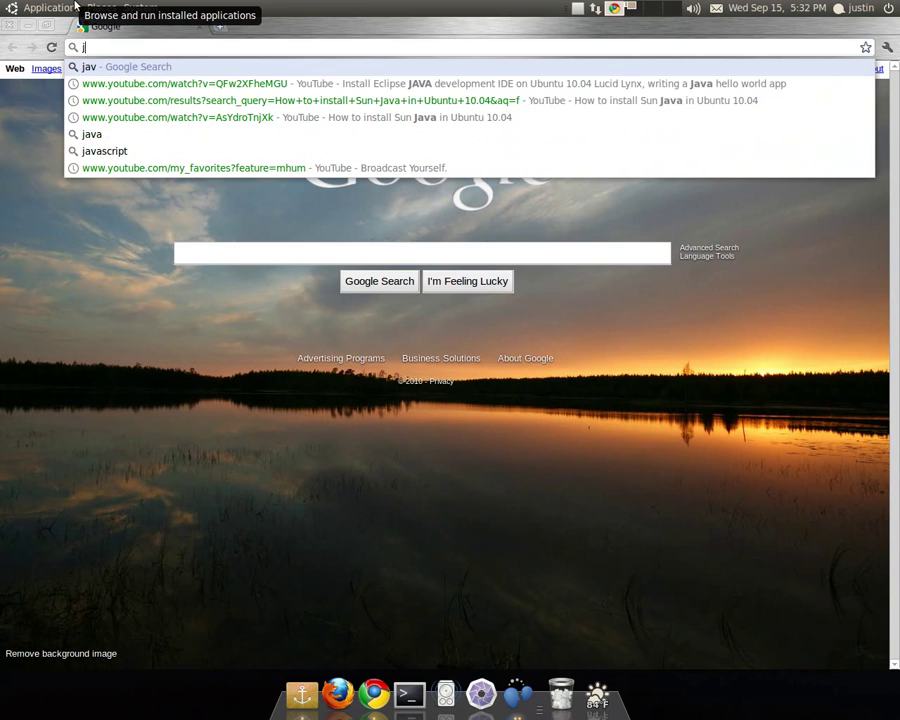
{"action": "key", "text": "BackSpace"}
{"action": "type", "text": "run"}
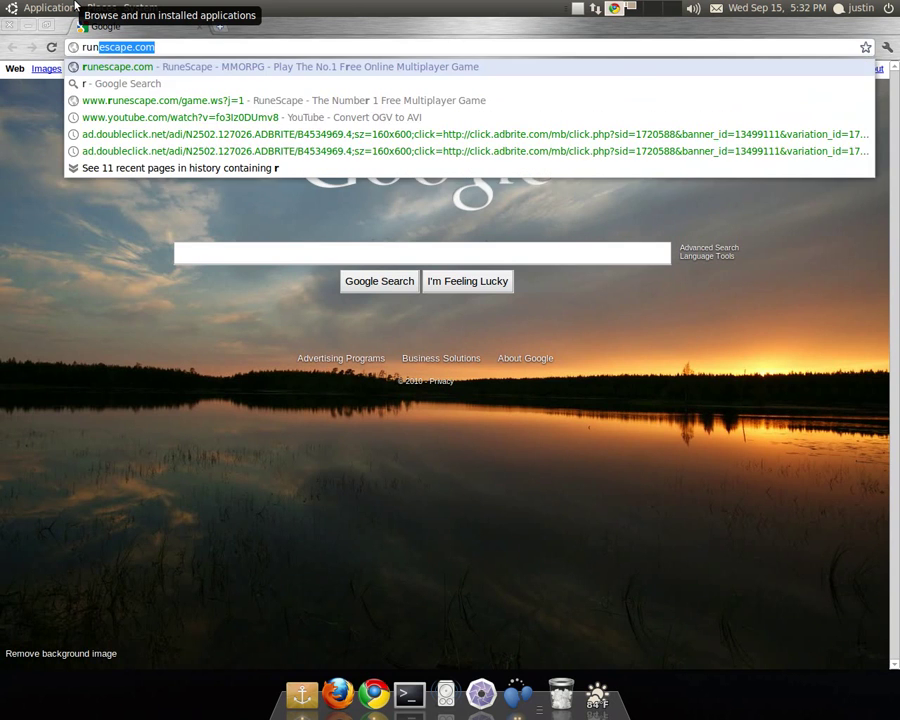
{"action": "key", "text": "Return"}
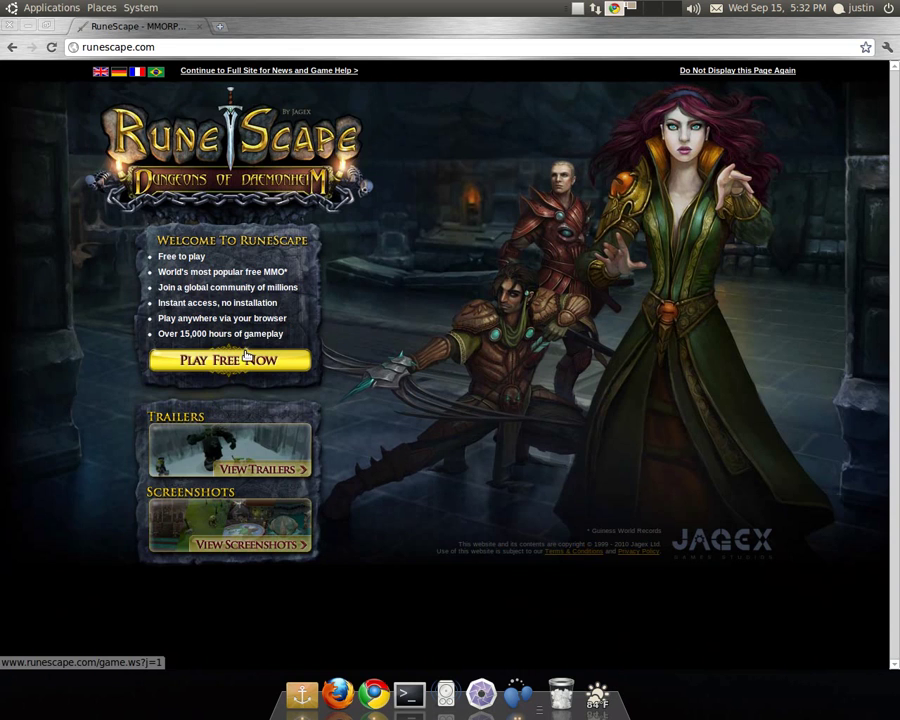
{"action": "left_click", "coordinate": [241, 360]}
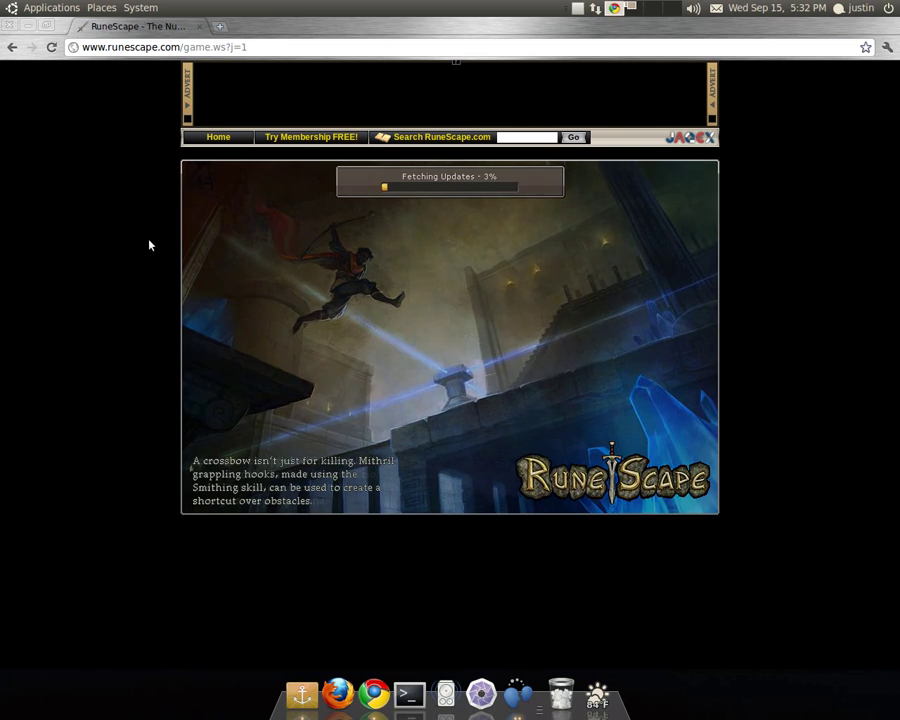
{"action": "left_click", "coordinate": [9, 24]}
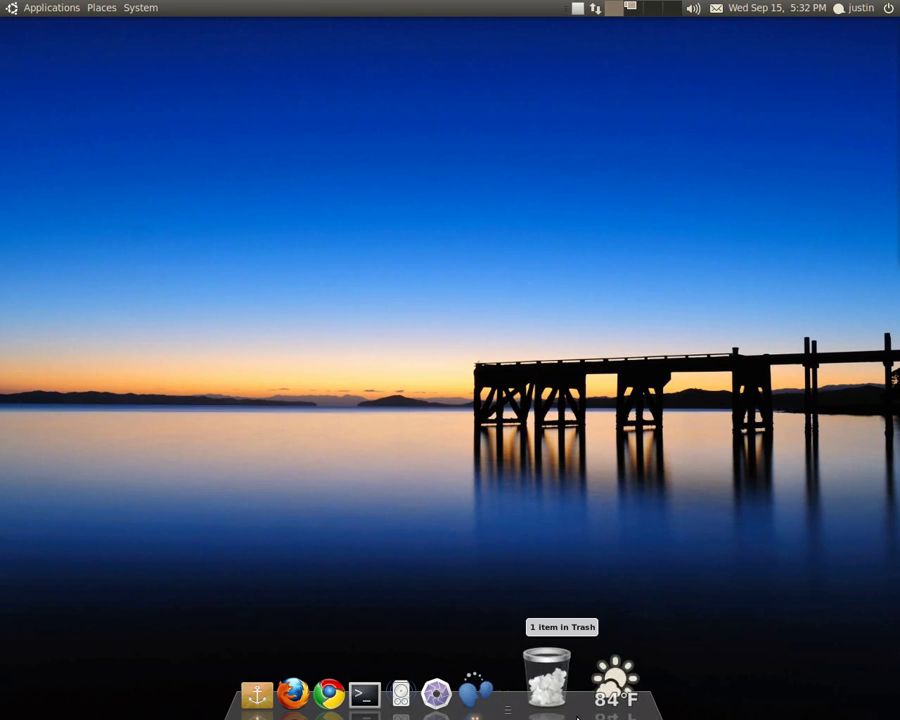